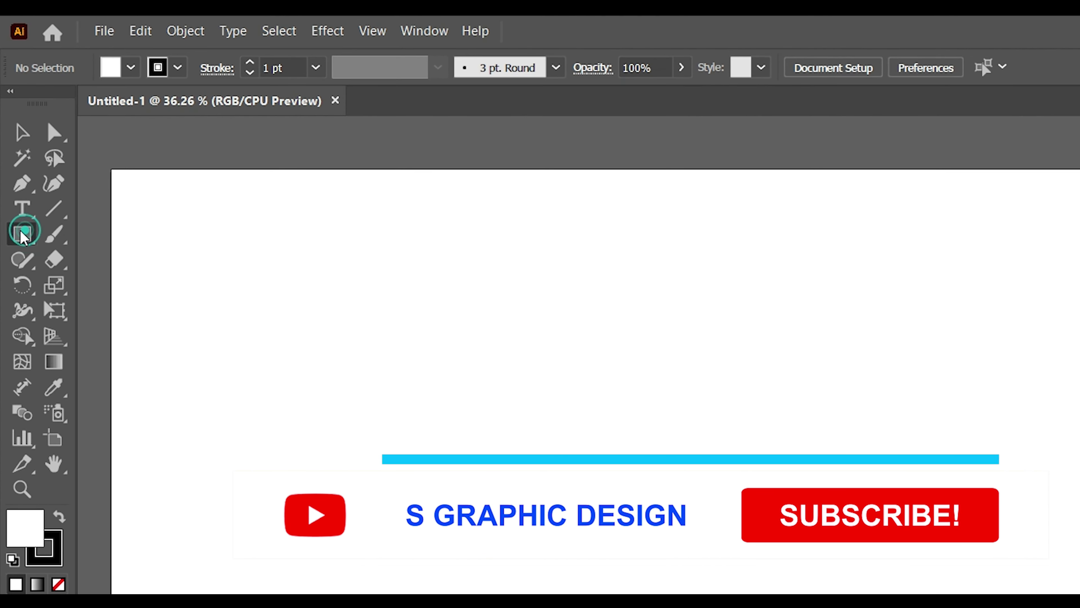
Step: Create a 1920×1080 px rectangle centred horizontally and vertically on the artboard
click(12, 189)
click(98, 192)
click(658, 368)
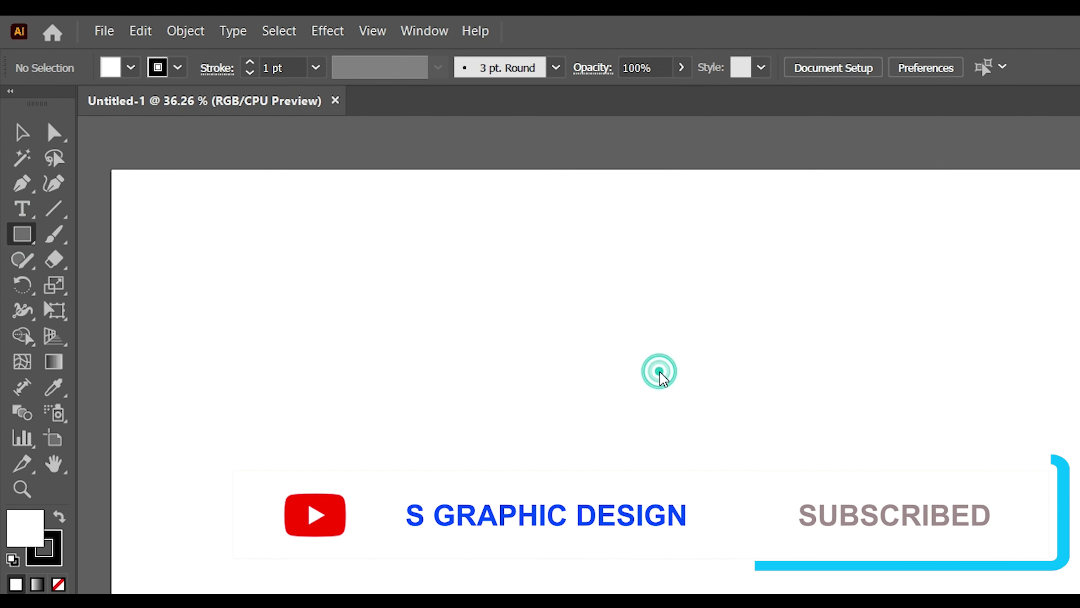
text(1)
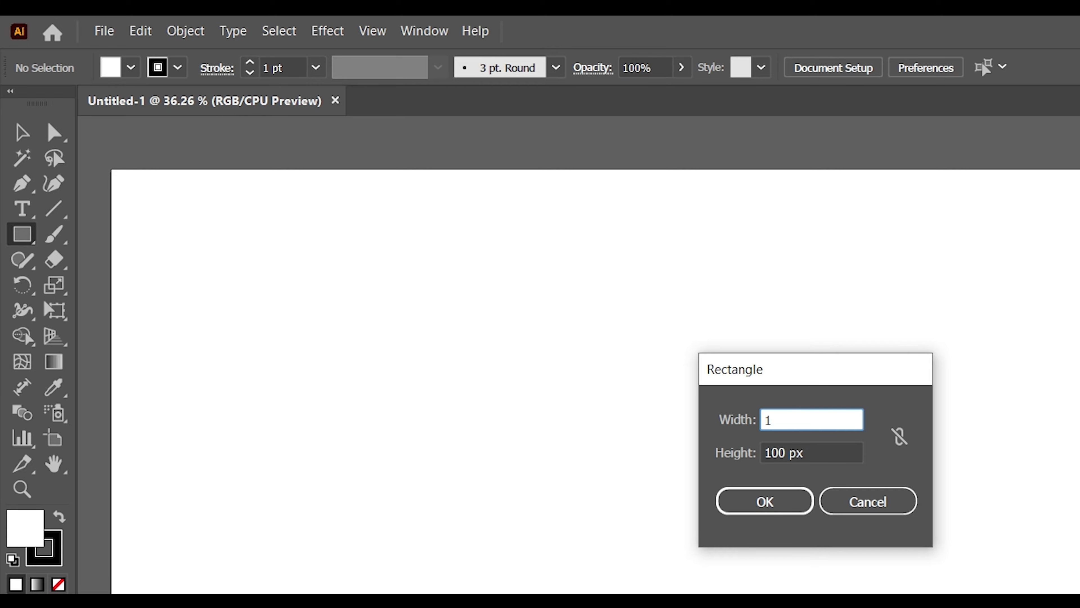
text(920)
key(Tab)
text(10)
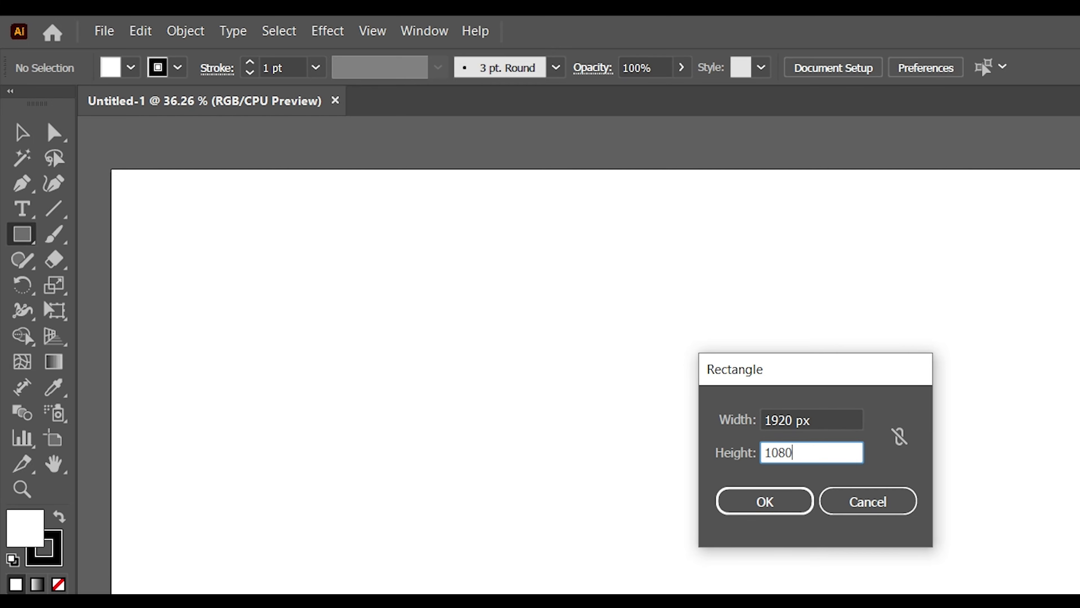
click(765, 501)
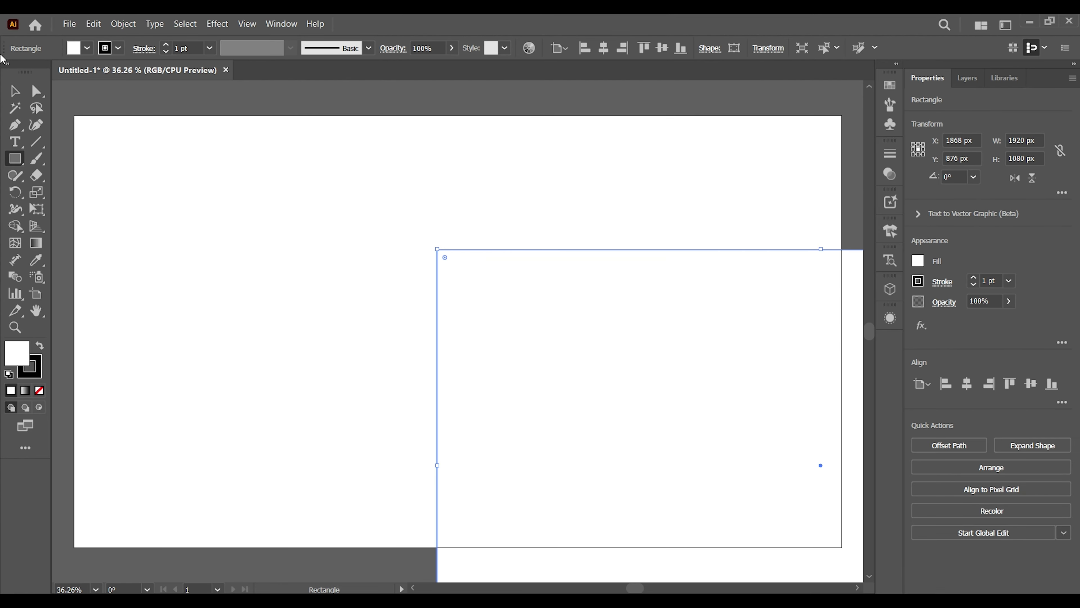
click(14, 90)
click(967, 383)
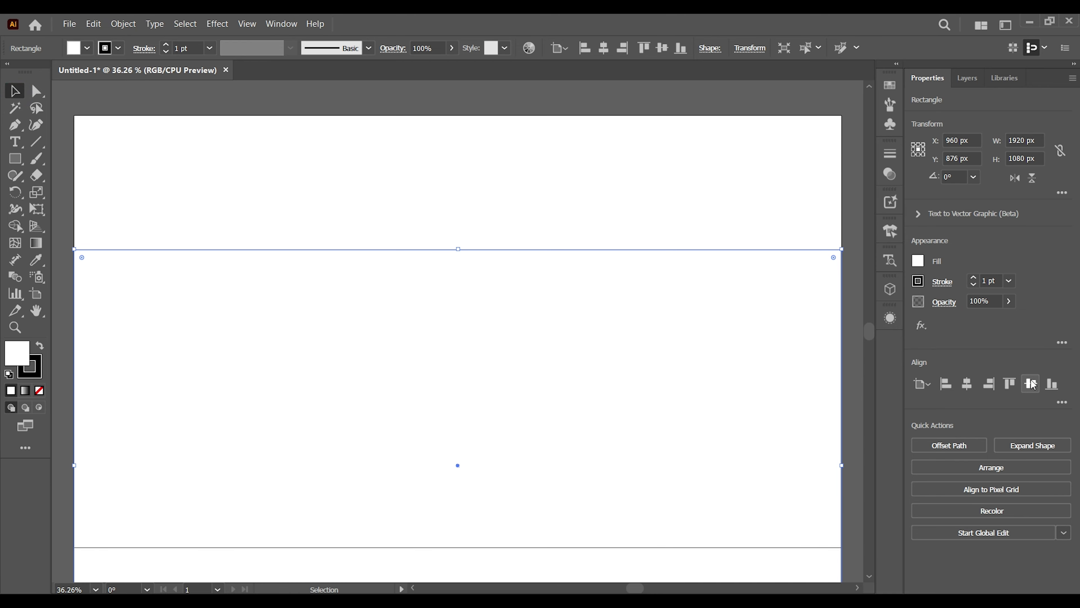
click(1031, 384)
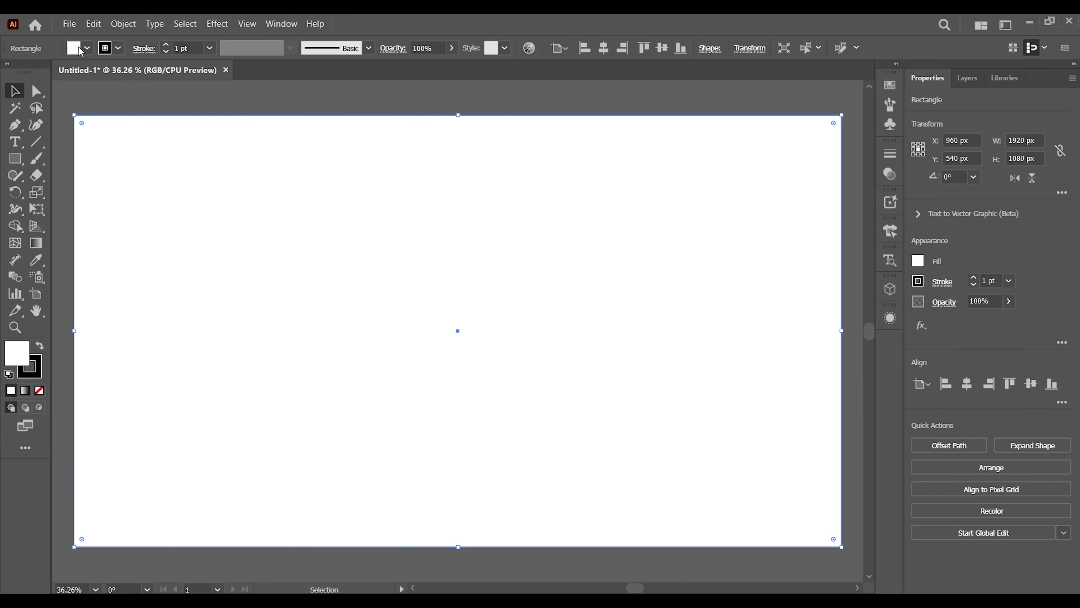
Step: Give the rectangle a black fill and no stroke, then lock it in place
click(81, 50)
click(40, 71)
click(105, 45)
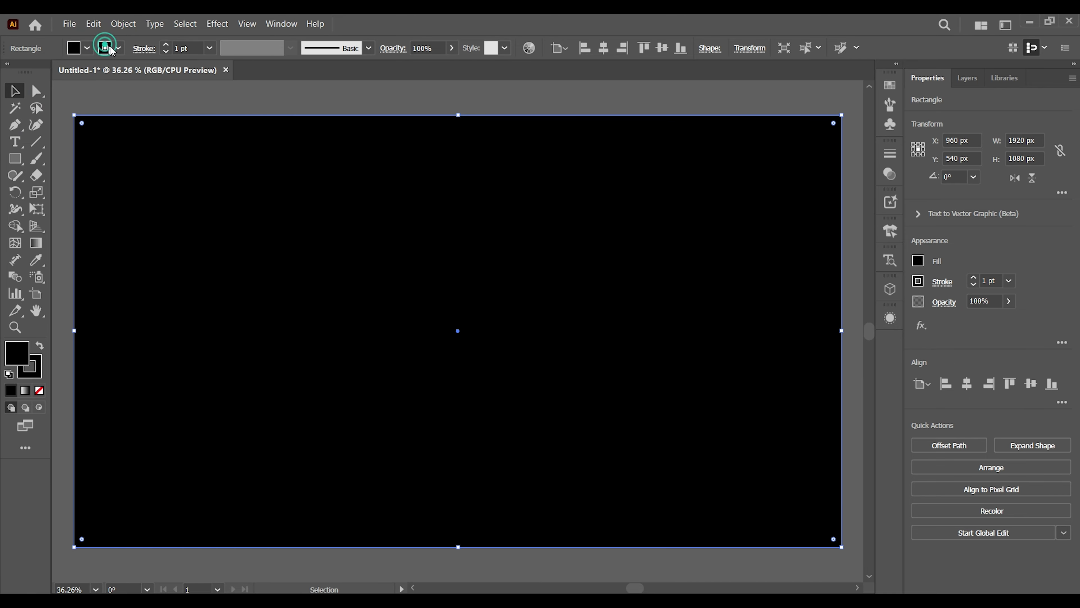
click(8, 71)
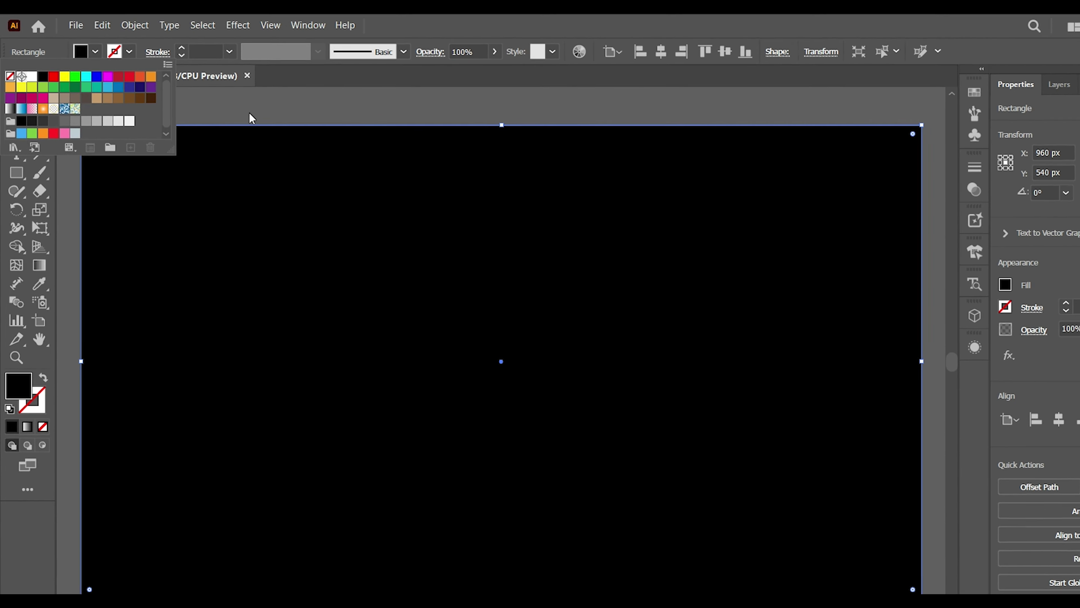
click(175, 30)
mouse_move(204, 182)
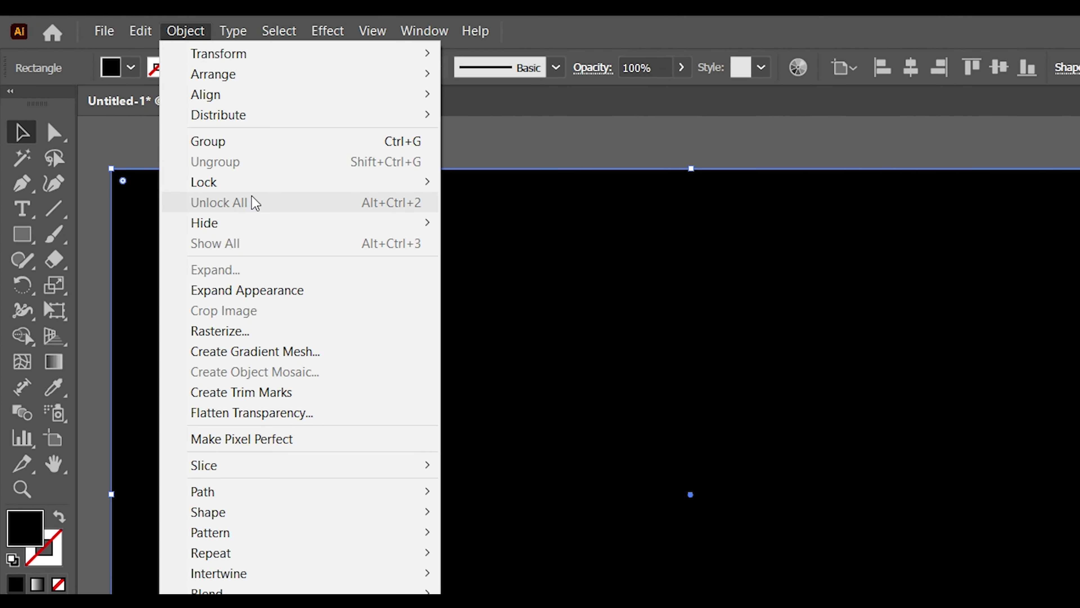
click(240, 174)
click(493, 182)
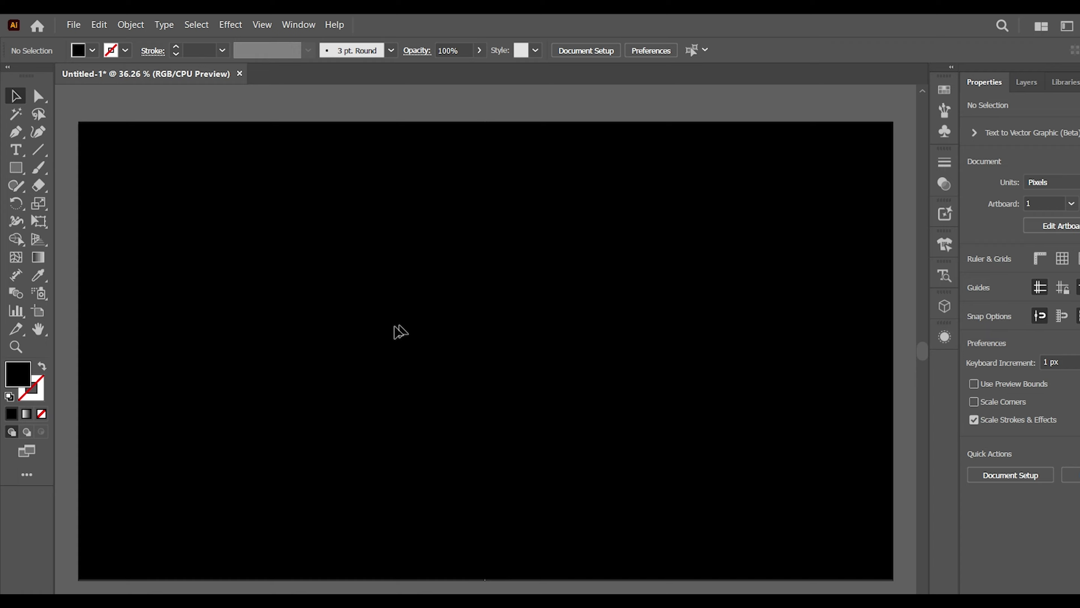
Step: Add a point-text object reading 'Now Streaming On' on the artboard
click(20, 187)
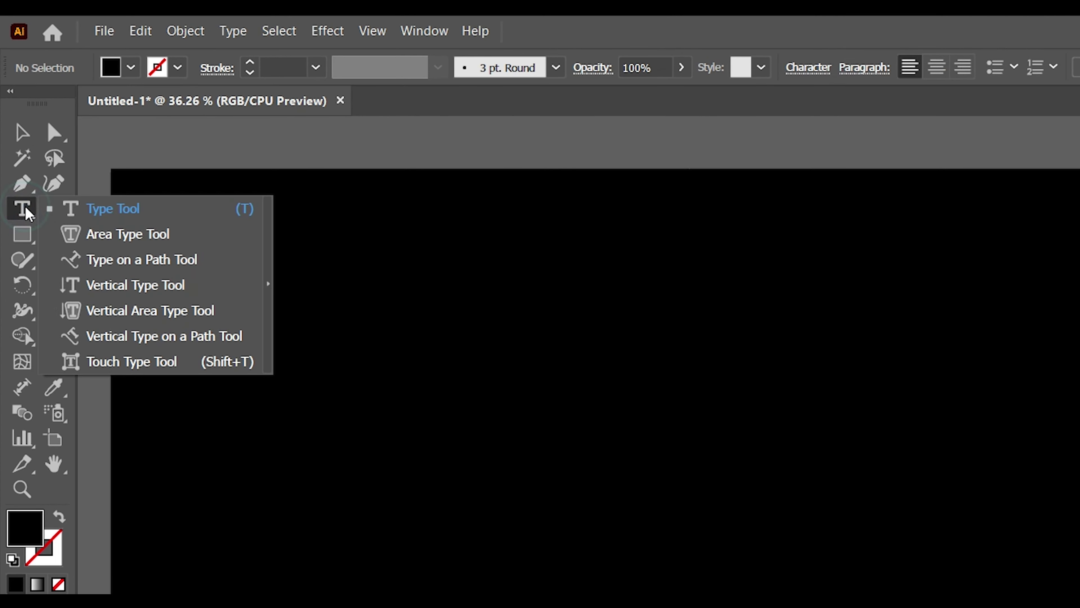
click(98, 188)
click(459, 425)
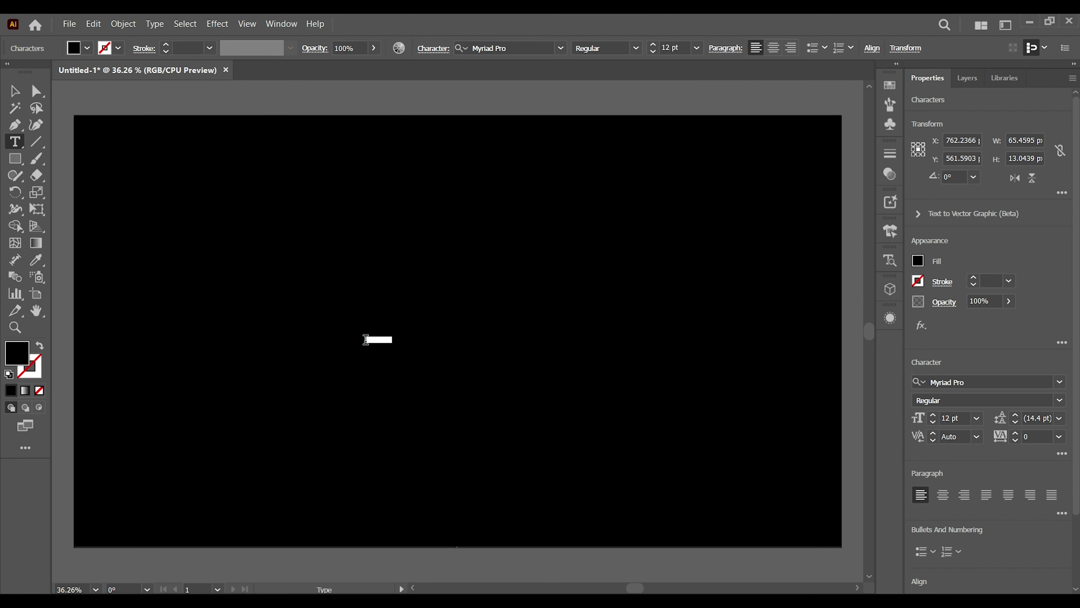
key(BackSpace)
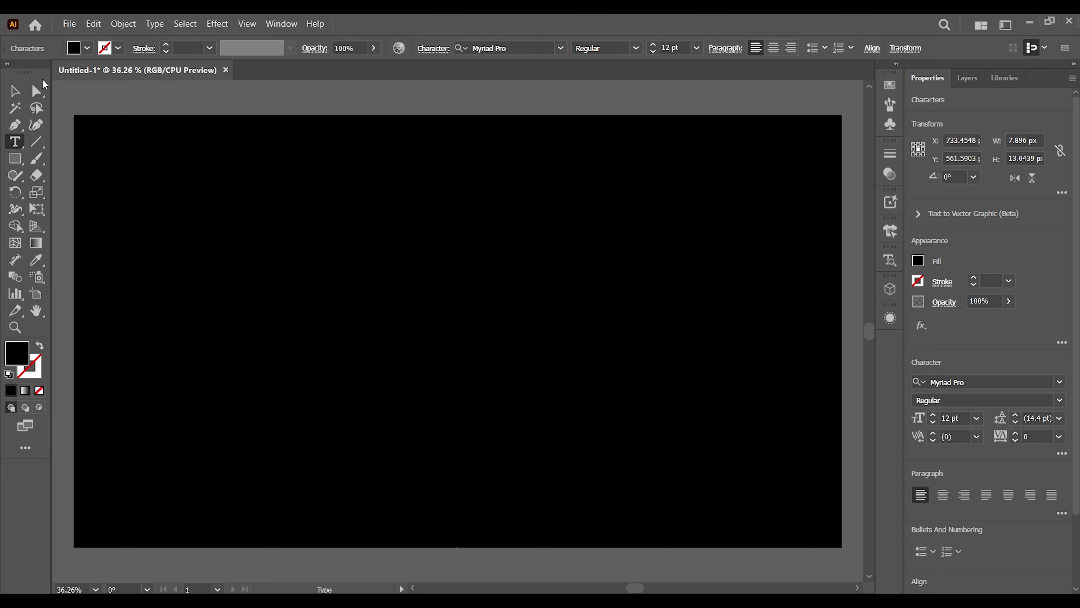
click(17, 90)
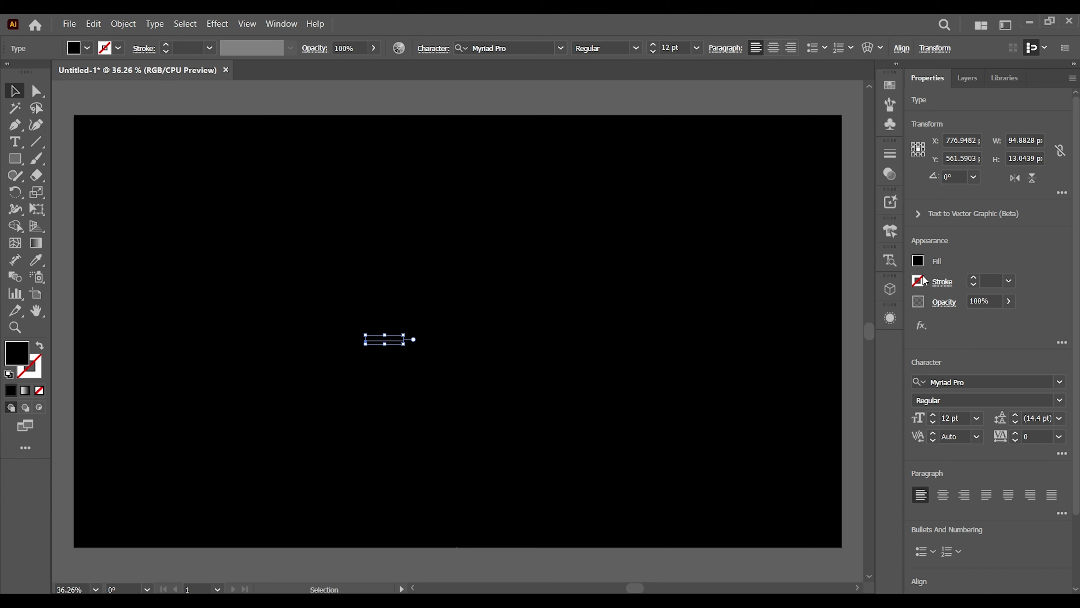
Step: Make the heading white, scale it to about 121 pt, and move it upward
click(919, 261)
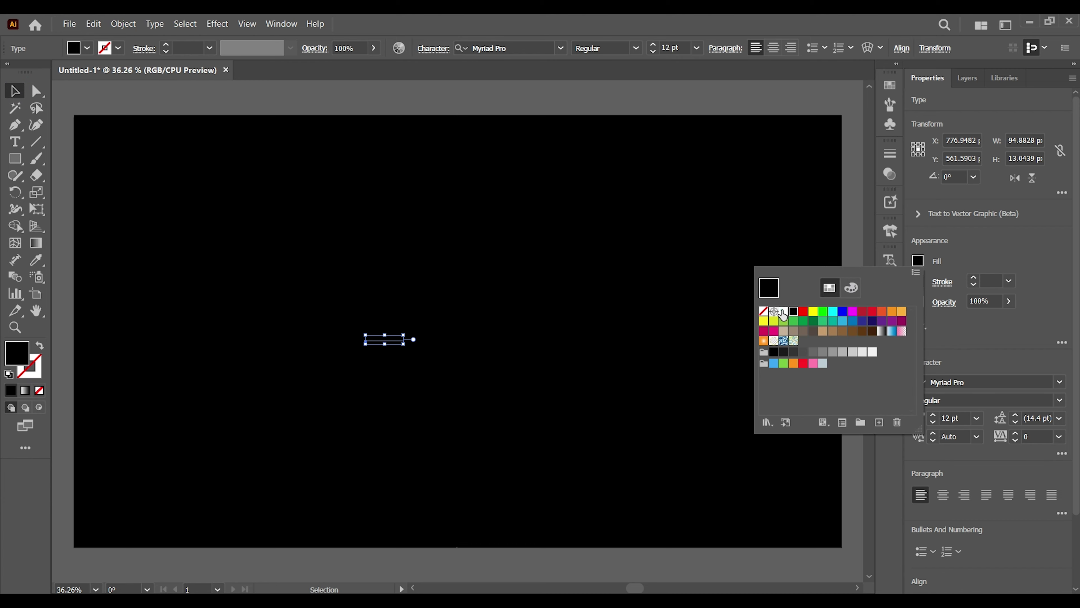
click(783, 312)
click(407, 337)
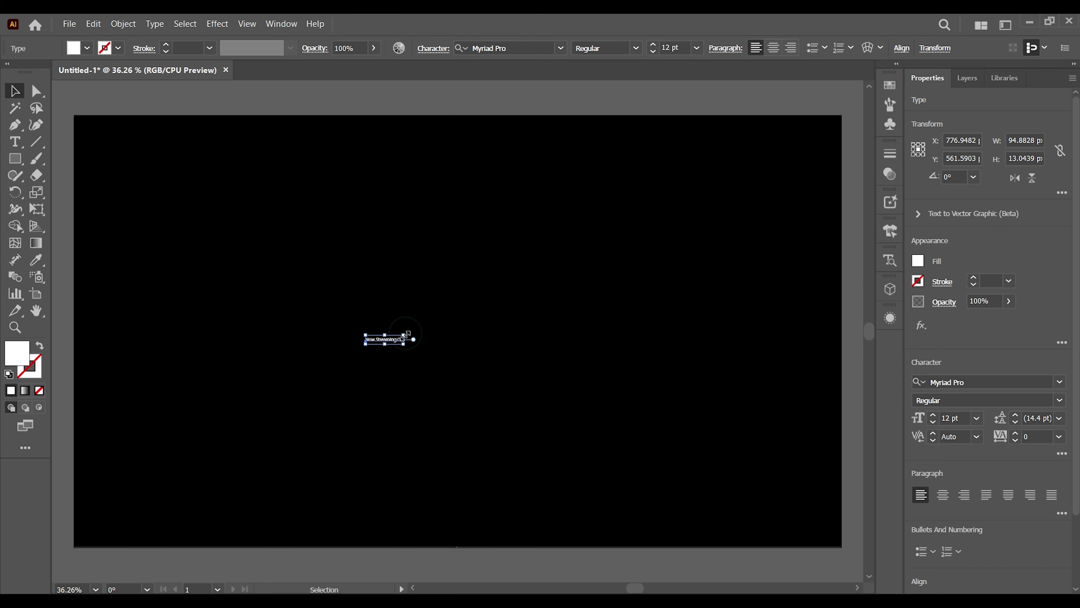
drag(407, 337, 750, 273)
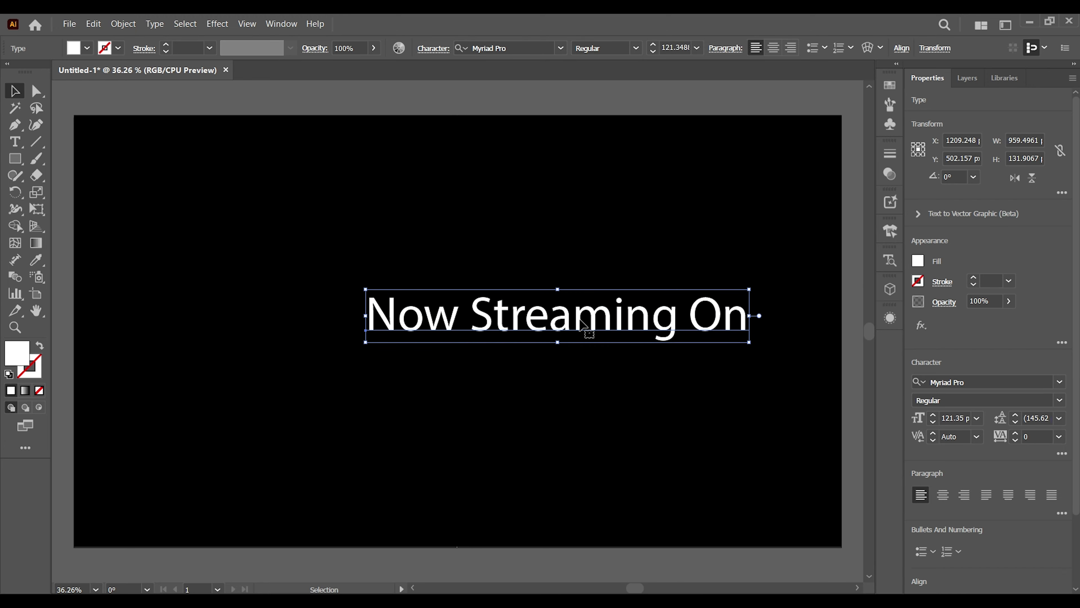
drag(583, 324, 487, 260)
Step: Set the heading font to Arial Regular and centre it horizontally on the artboard
click(523, 47)
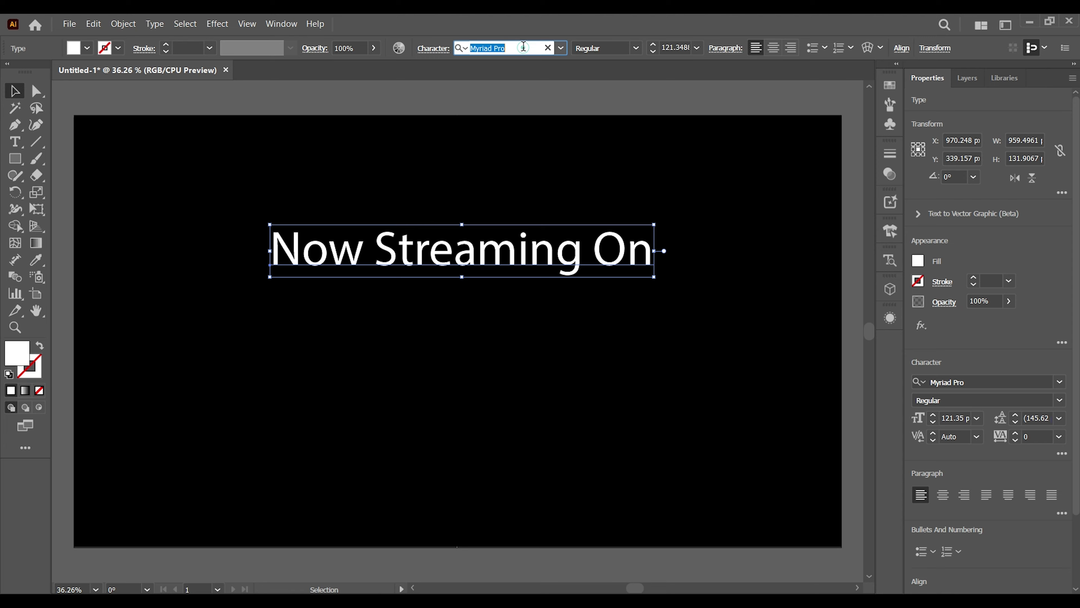
text(arial)
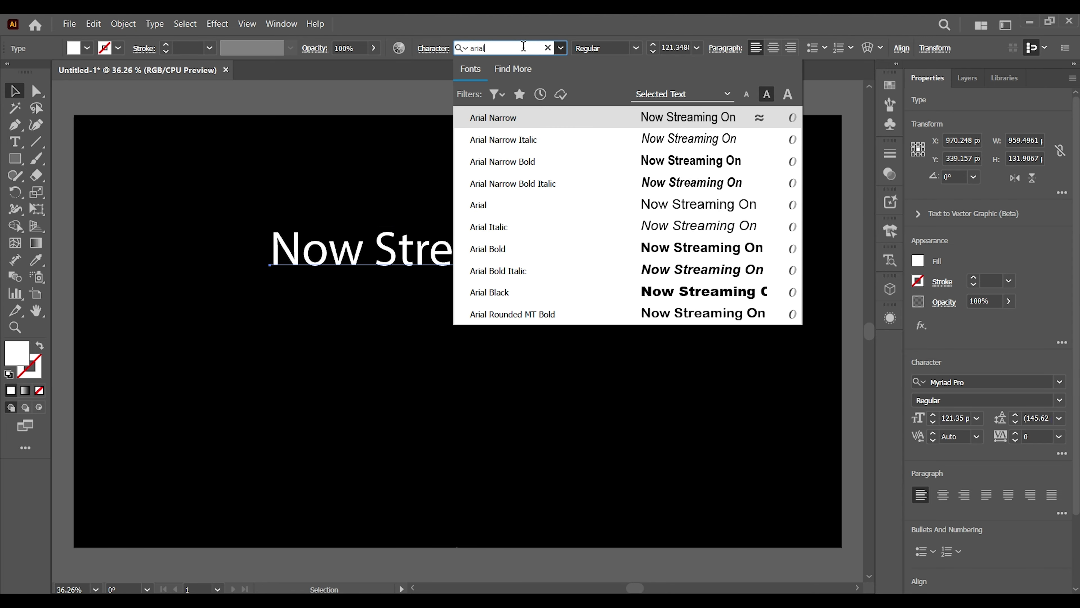
click(495, 205)
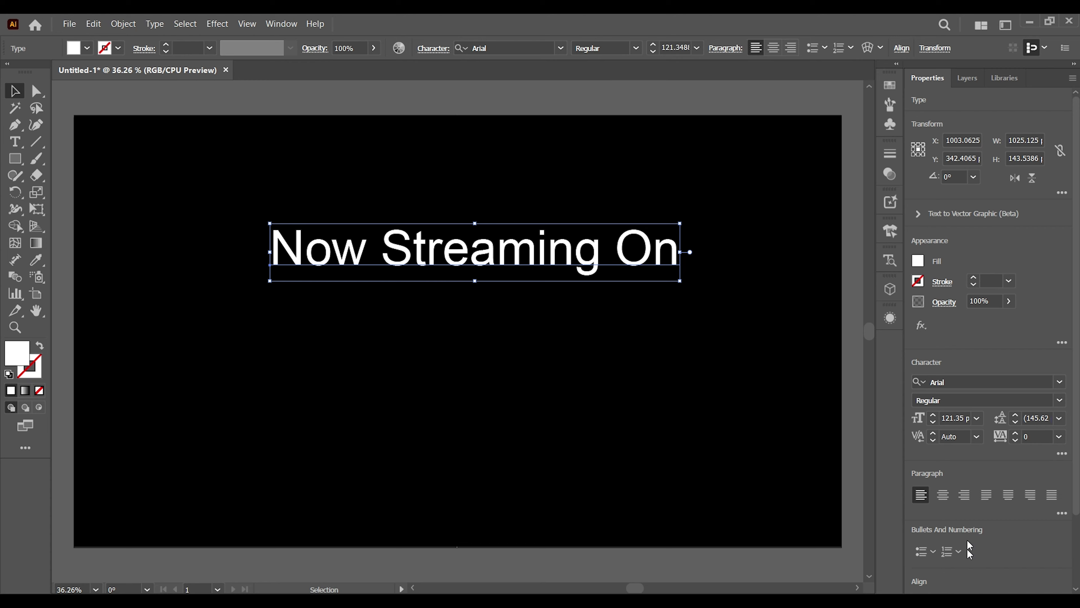
scroll(970, 549, down, 3)
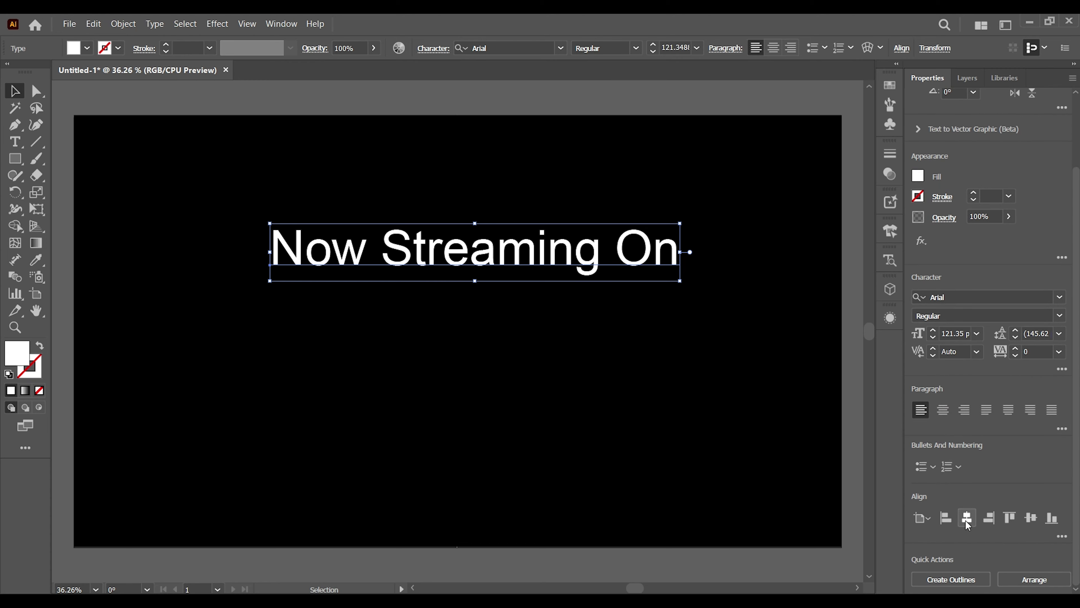
click(966, 520)
click(364, 157)
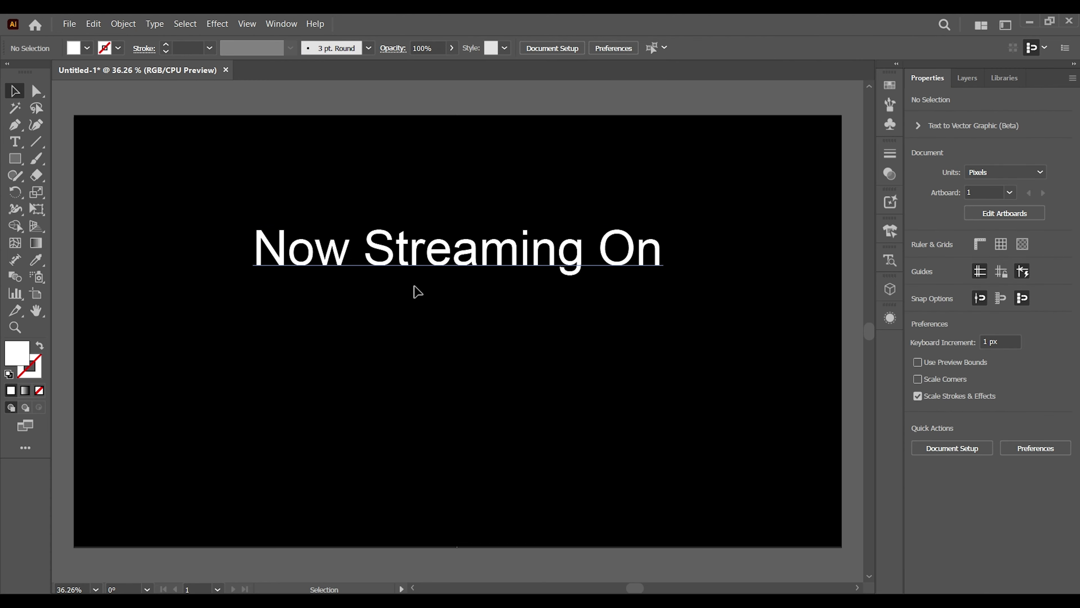
Step: Raise the heading slightly and Alt-drag a copy of it well below
drag(428, 263, 428, 226)
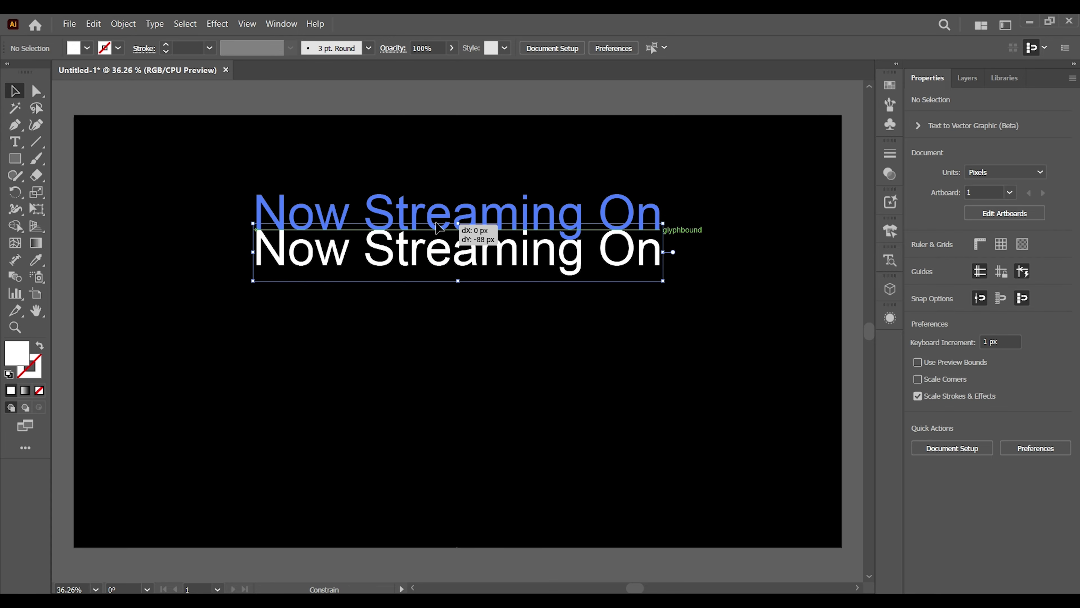
click(467, 353)
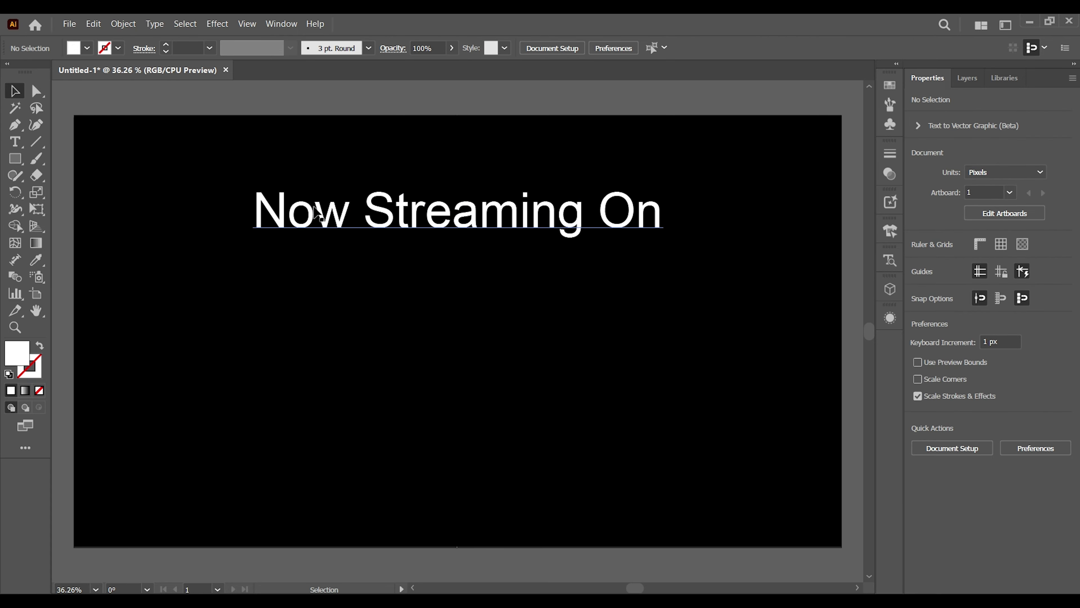
click(389, 217)
drag(389, 216, 390, 346)
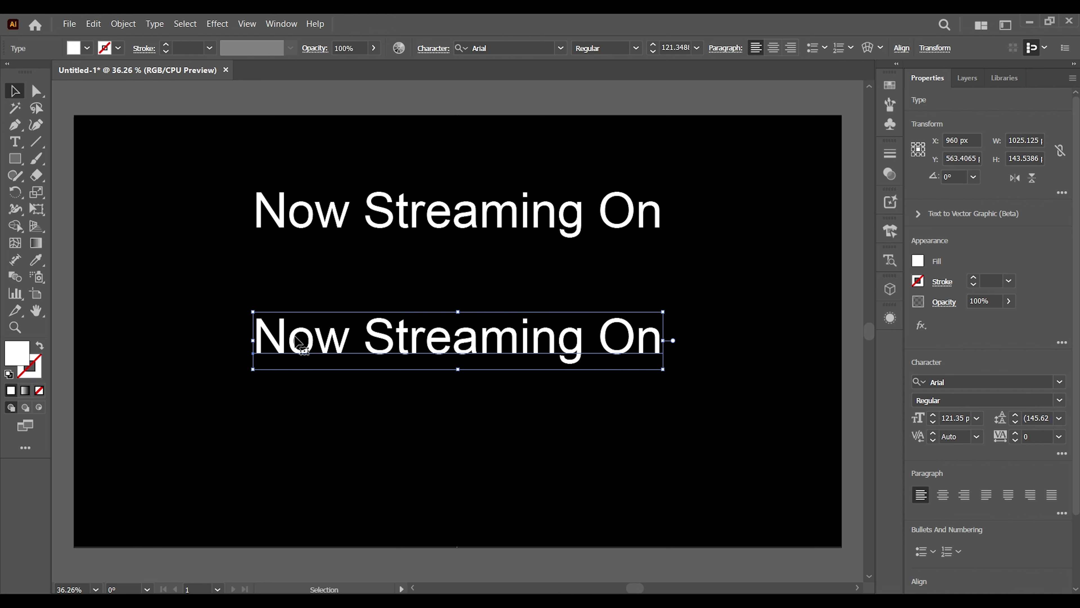
Step: Retype the lower copy as 'NETFLIX' and shift it right under the title
double_click(297, 340)
drag(255, 337, 658, 323)
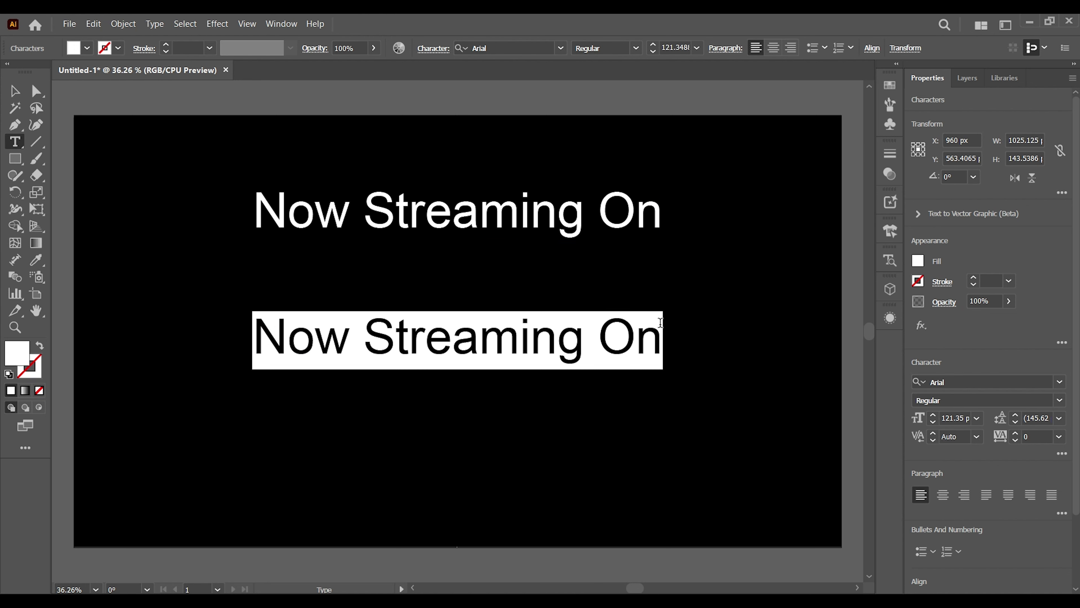
text(NET)
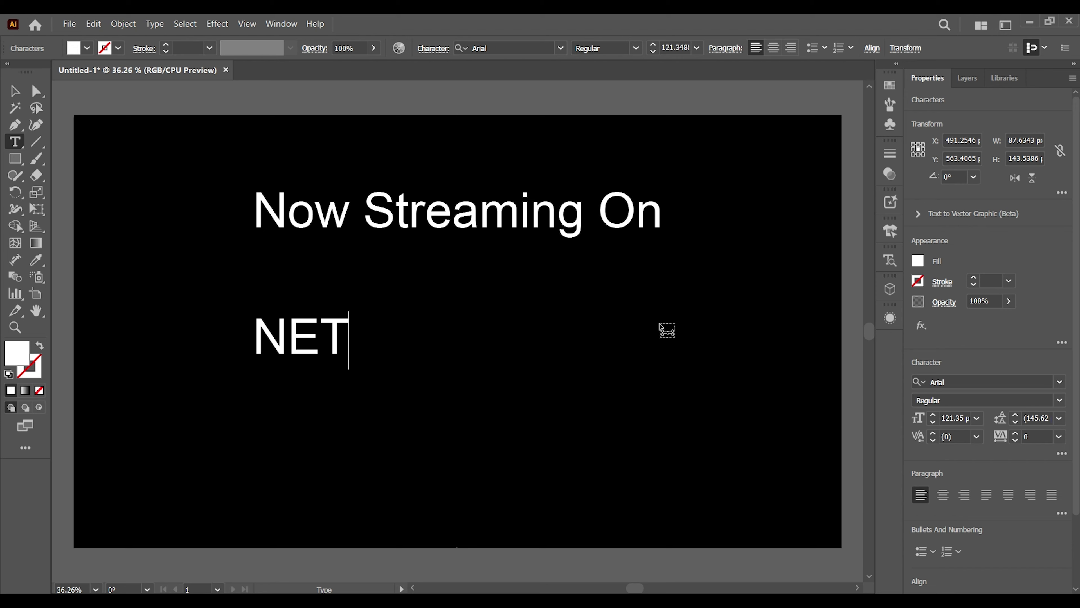
text(FLIX)
click(15, 90)
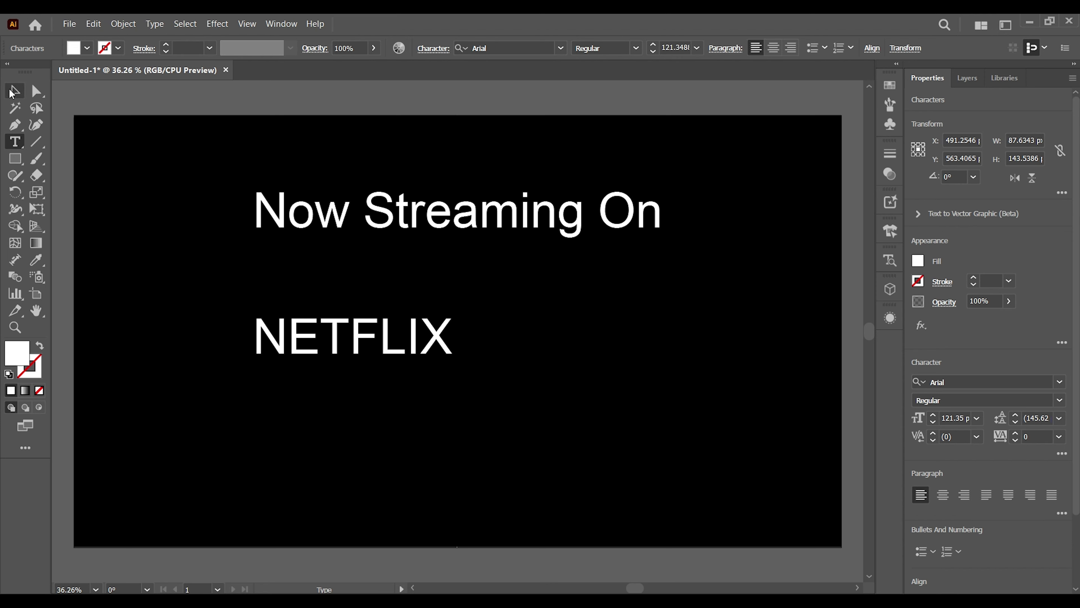
drag(376, 336, 471, 336)
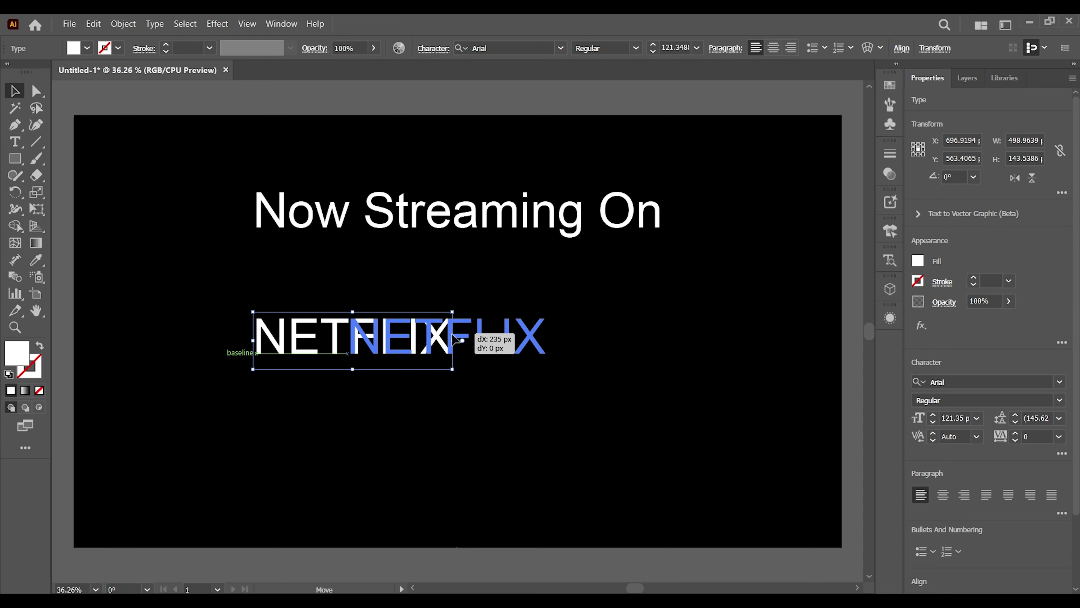
Step: Set NETFLIX to Bebas Neue Regular, enlarge it to about 440 pt beneath the title, and fill it red
click(993, 382)
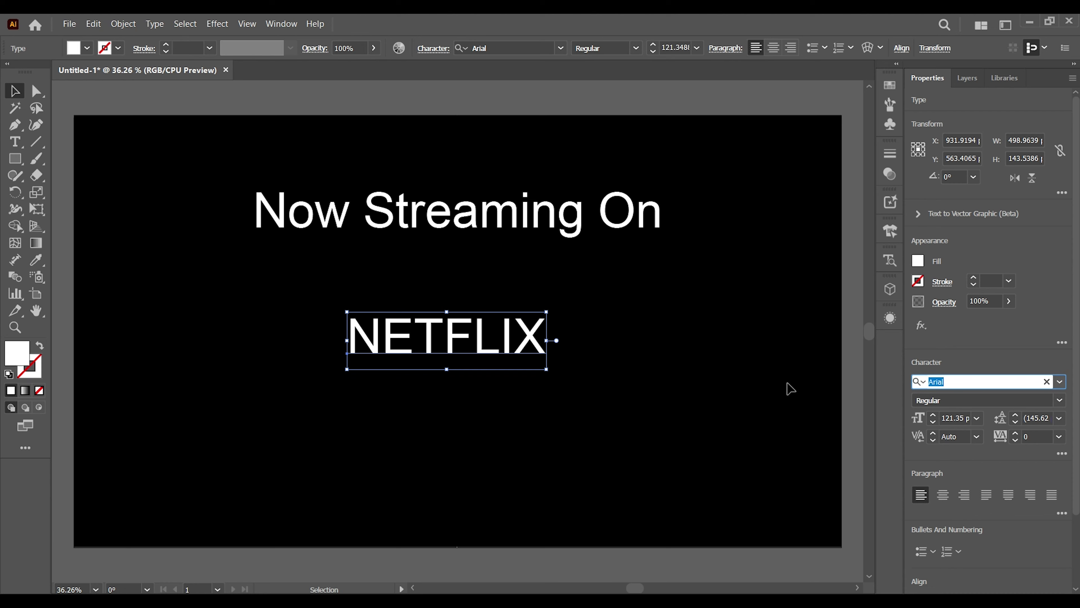
text(bebas)
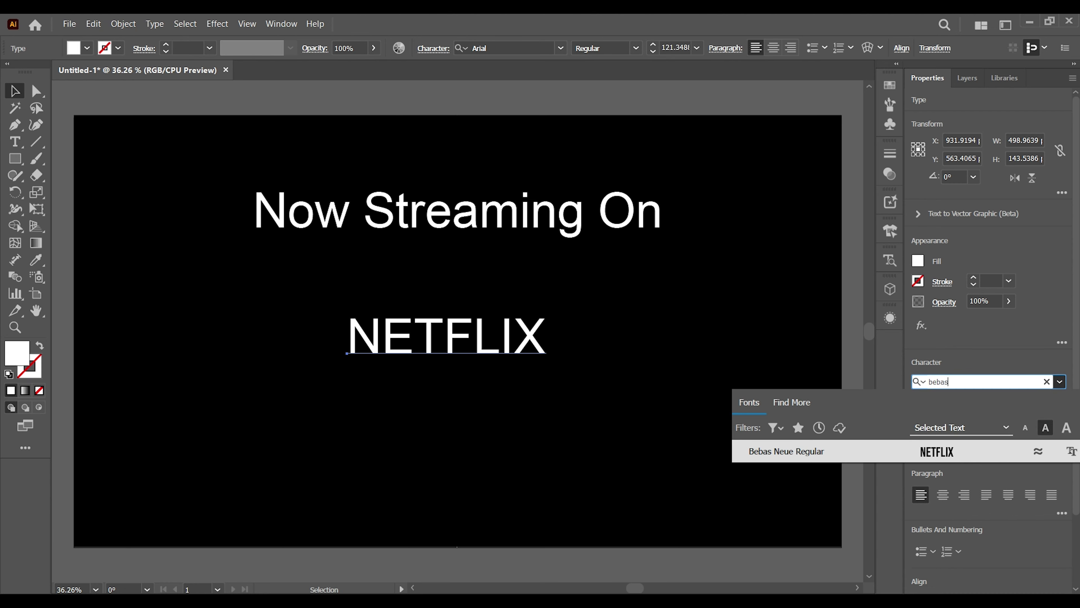
click(810, 454)
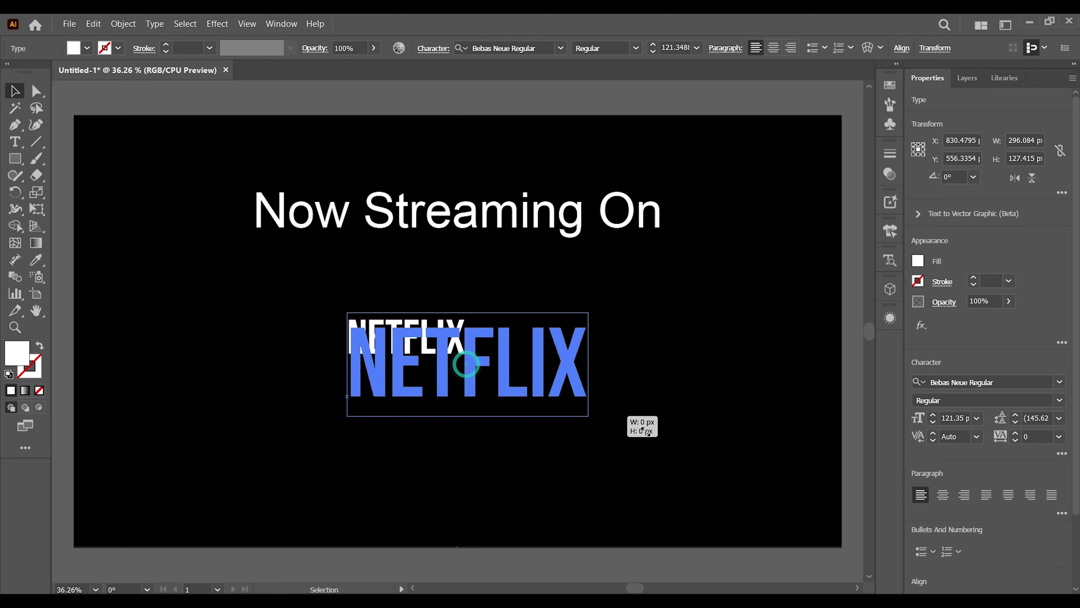
drag(467, 366, 777, 496)
mouse_move(578, 404)
mouse_down()
mouse_move(444, 317)
mouse_move(479, 331)
mouse_up()
click(918, 261)
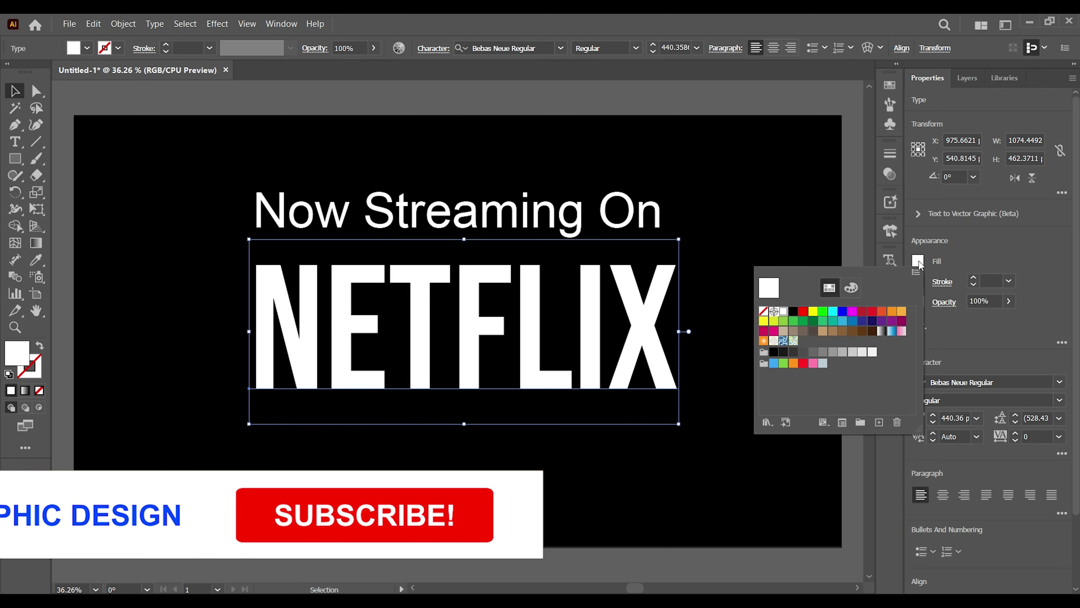
click(862, 311)
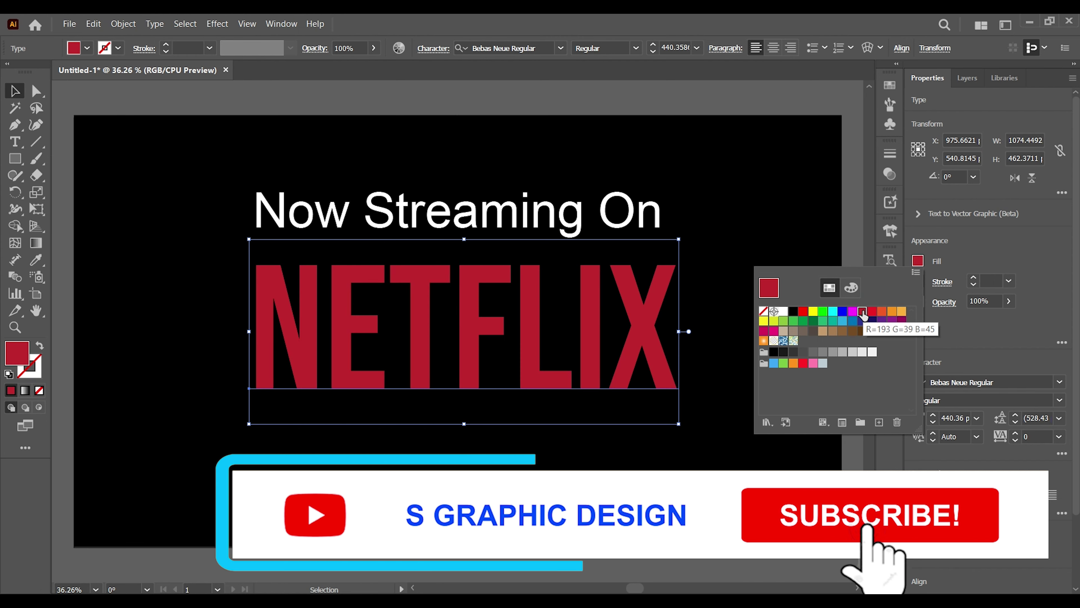
Step: Adjust NETFLIX's fill with RGB sliders to R183 G41 B45 (hex about B7292D)
click(756, 247)
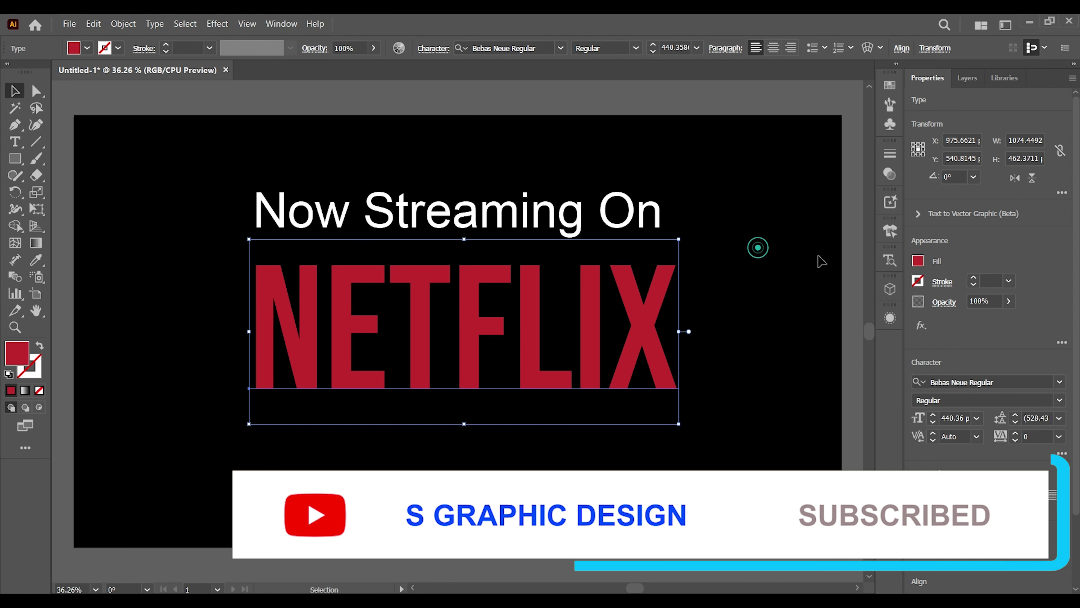
click(918, 260)
click(850, 287)
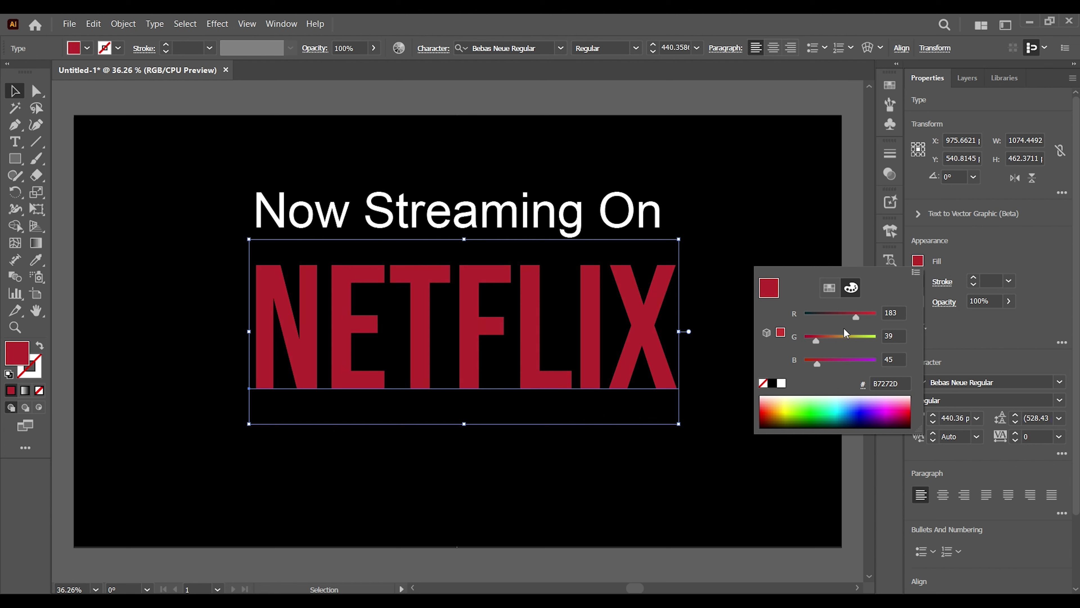
click(819, 340)
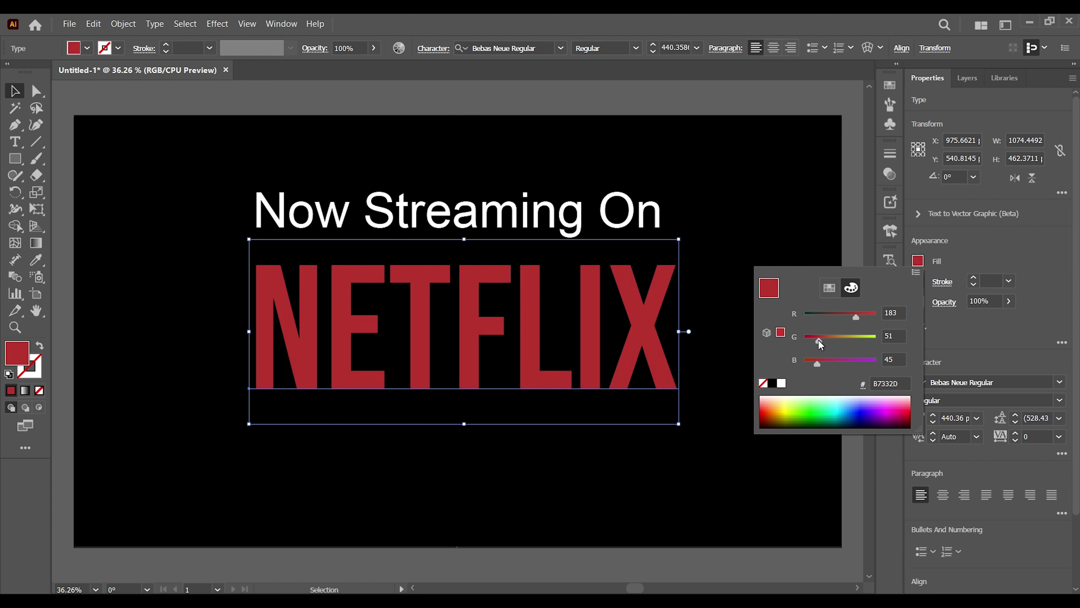
drag(818, 340, 817, 342)
click(816, 341)
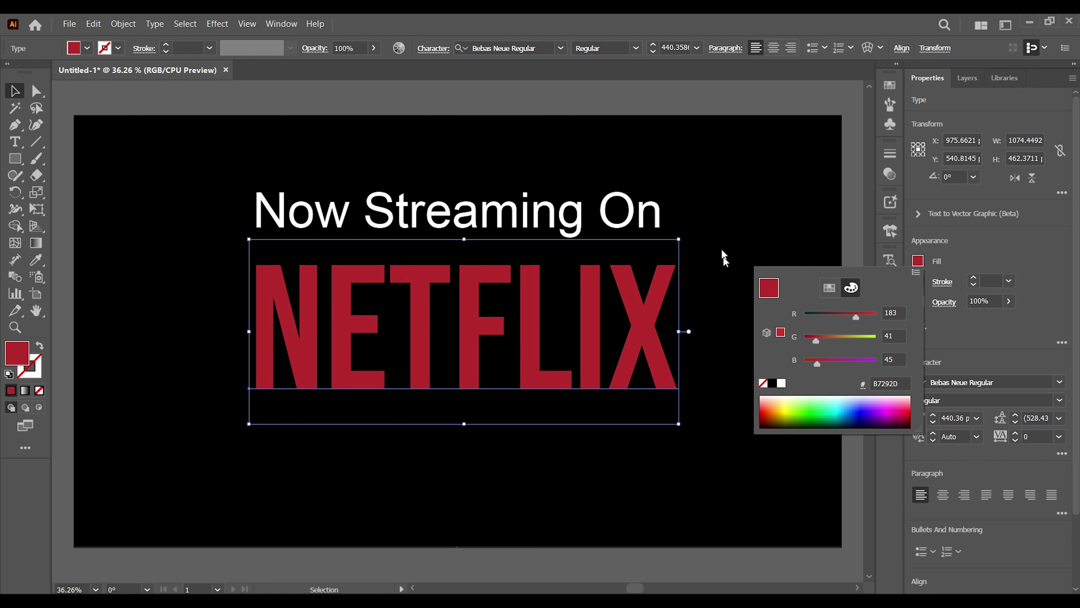
click(716, 235)
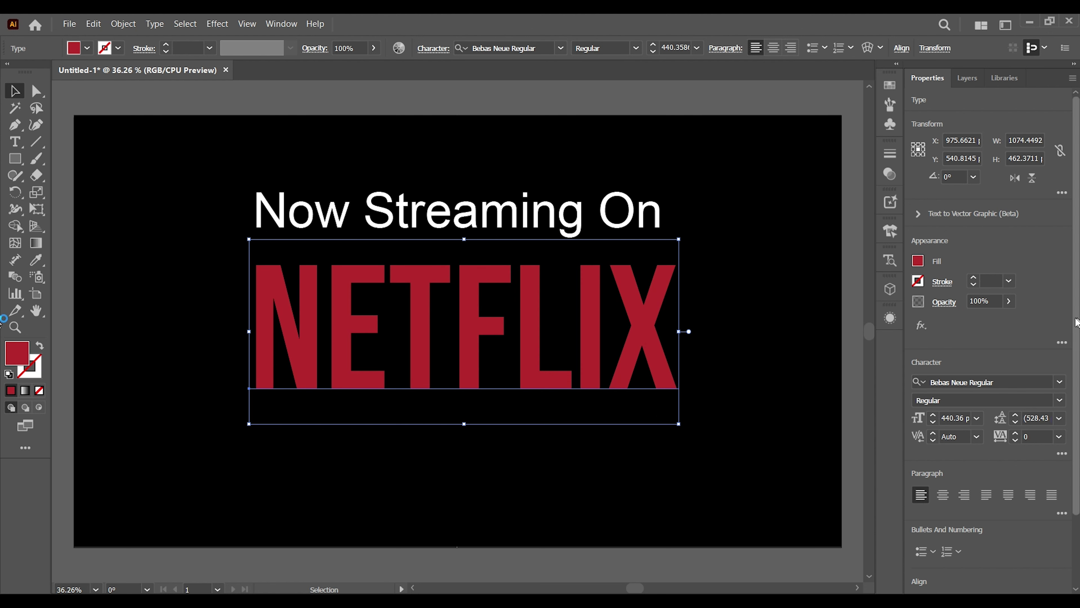
scroll(1054, 332, down, 2)
Step: Convert NETFLIX to outlines, enlarge it to about 1107×325 px, and move it closer to the title
click(967, 577)
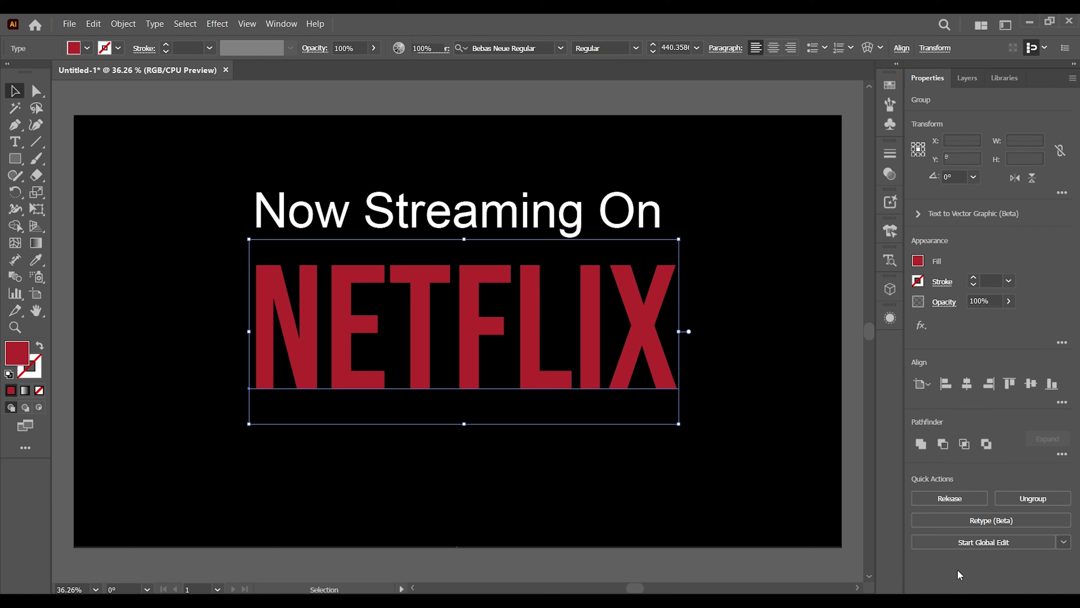
click(574, 468)
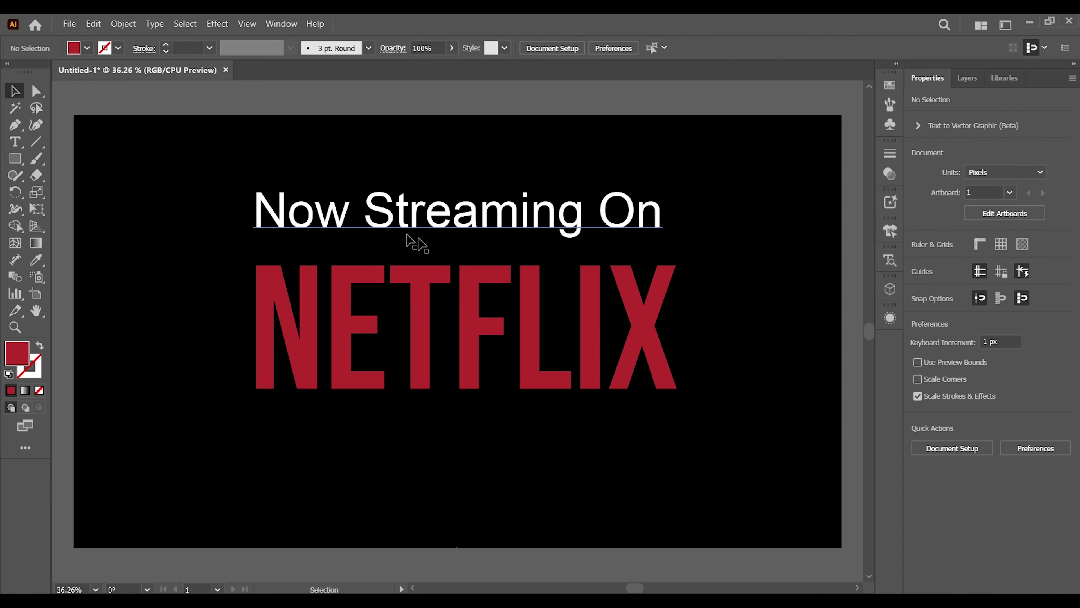
drag(468, 331, 461, 347)
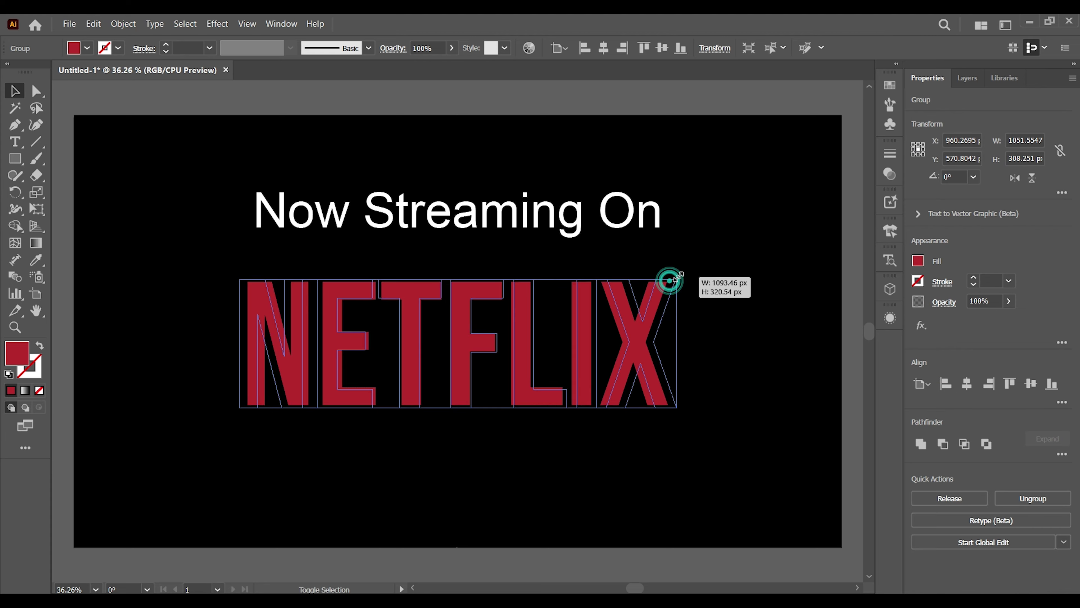
drag(669, 280, 680, 277)
drag(464, 340, 468, 314)
Step: Centre 'Now Streaming On' and NETFLIX horizontally with each other, then zoom out slightly
shift+click(417, 222)
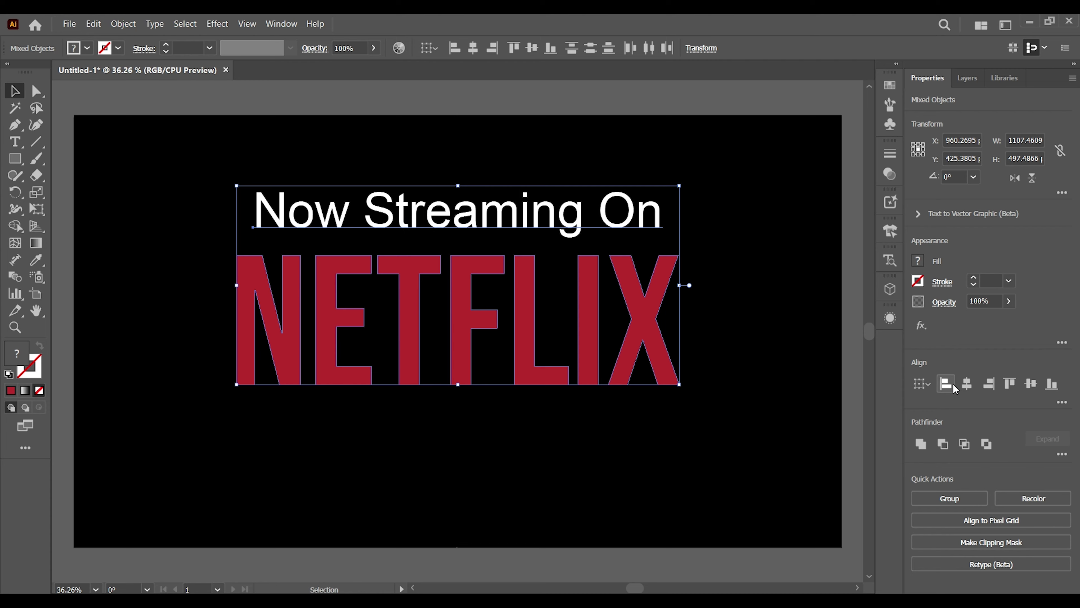
click(967, 383)
click(388, 505)
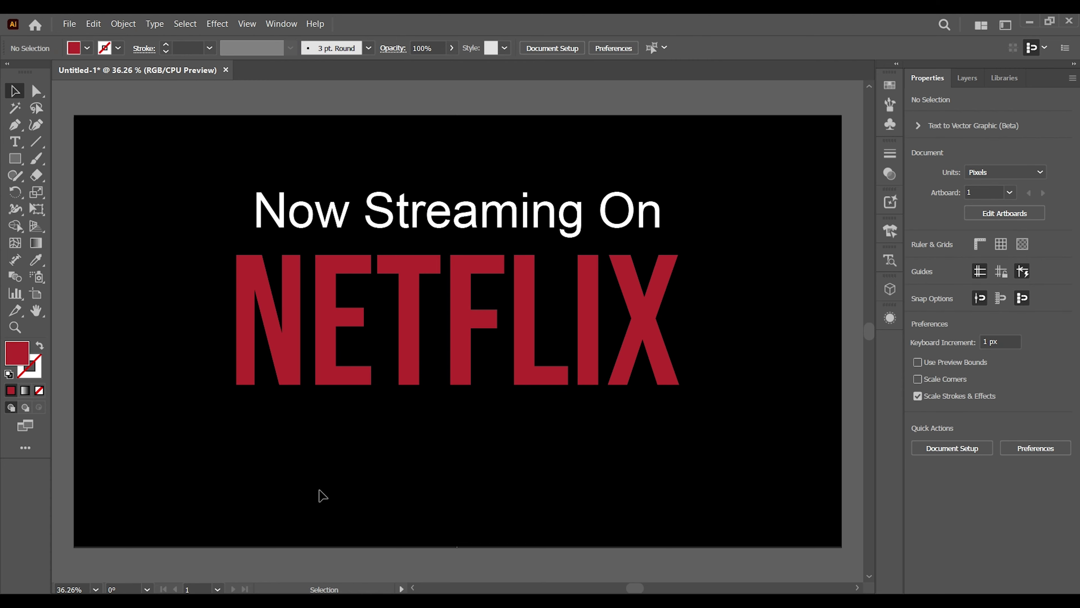
key(ctrl+minus)
click(475, 318)
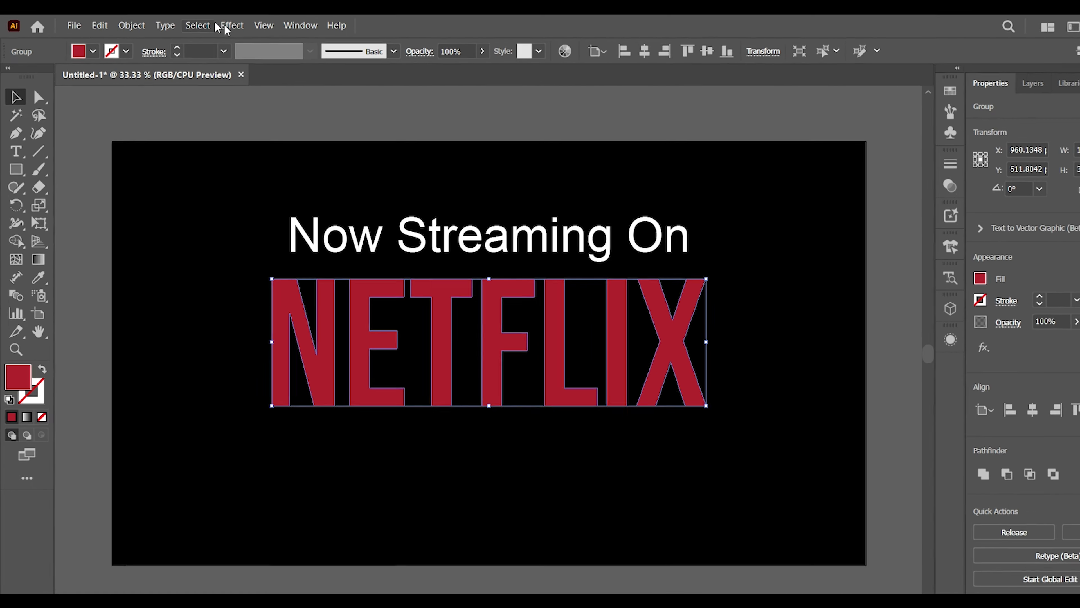
Step: Warp NETFLIX with an Arc Lower effect at -14% bend and 0% horizontal distortion
click(217, 25)
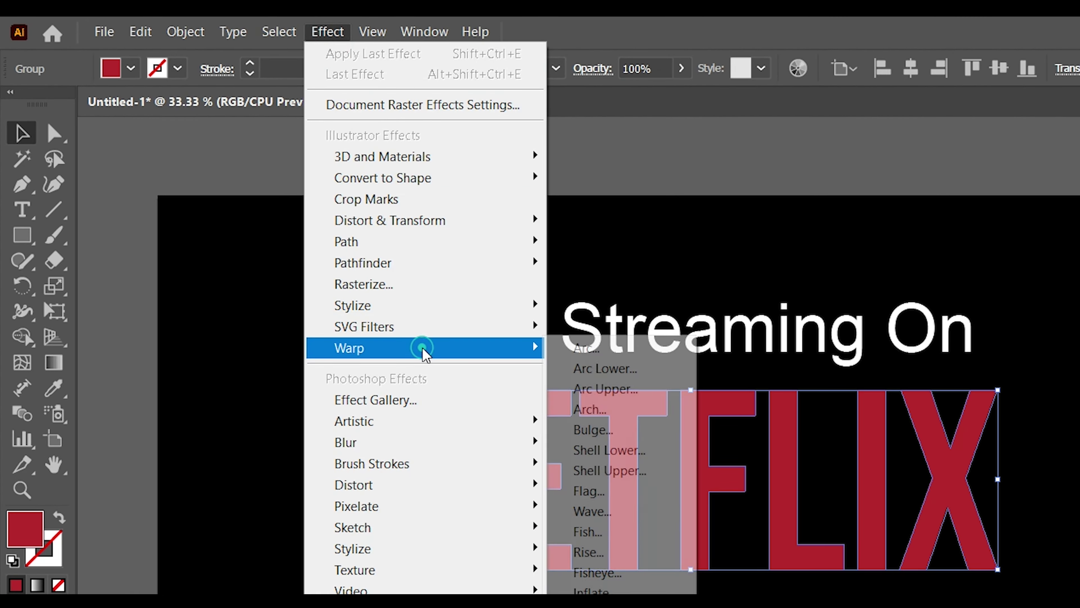
mouse_move(286, 286)
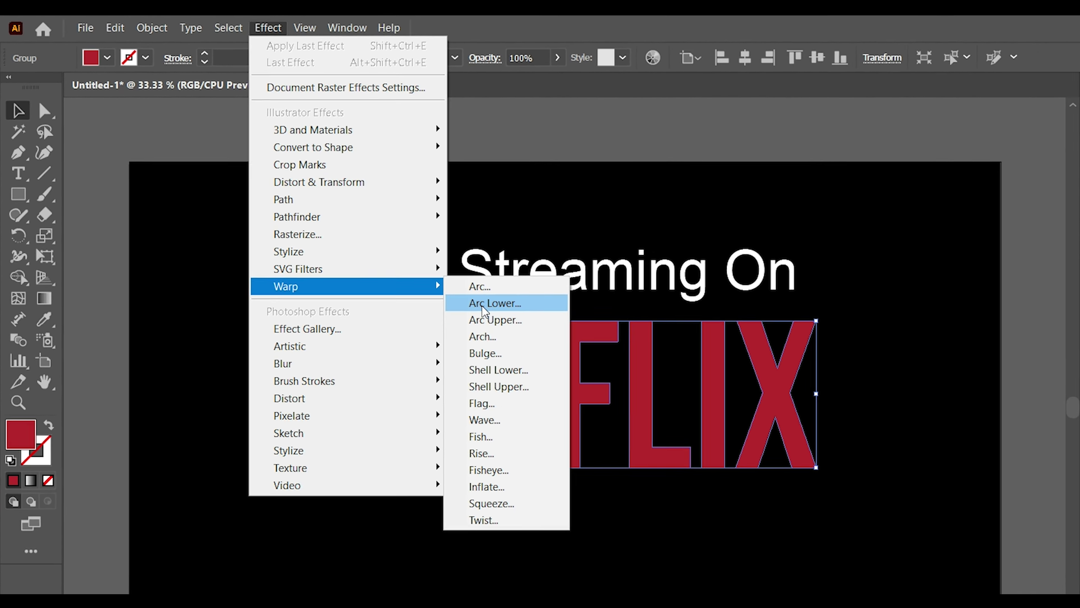
click(604, 367)
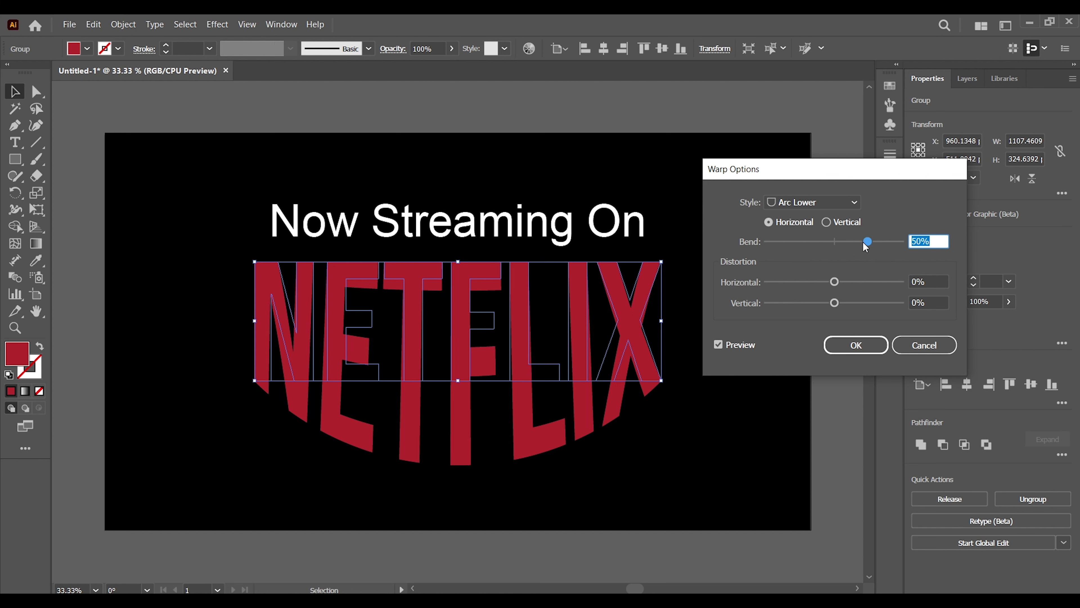
drag(866, 245, 831, 242)
text(-14)
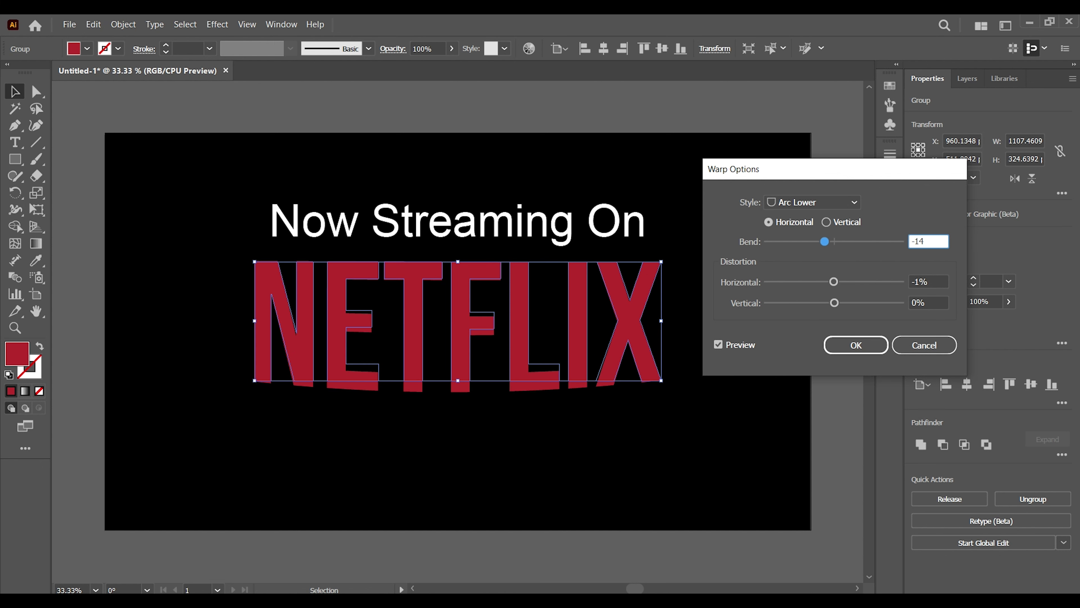
click(935, 280)
text(0)
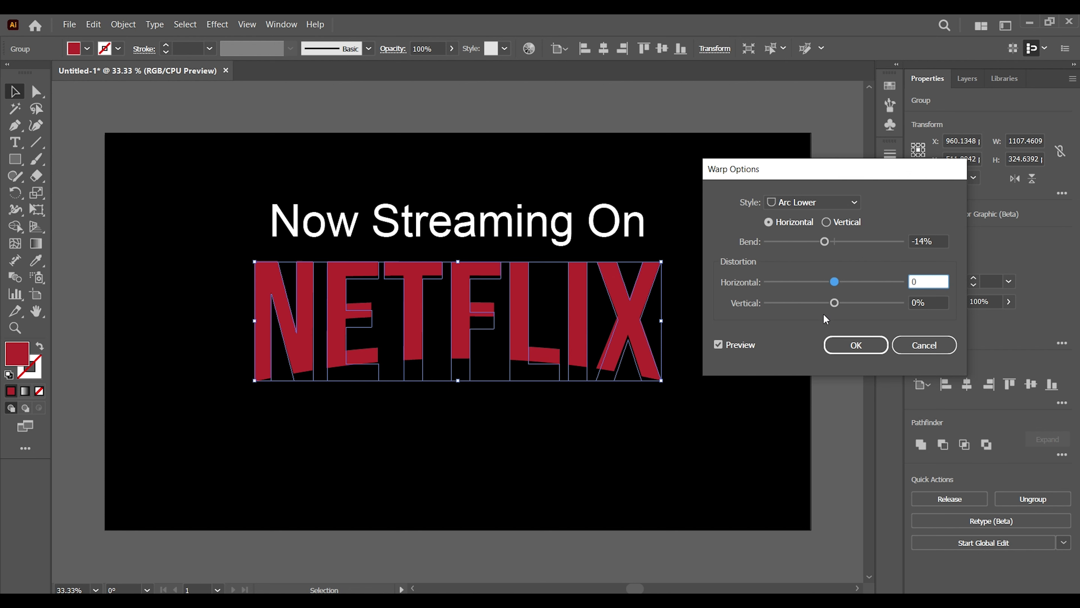
click(718, 345)
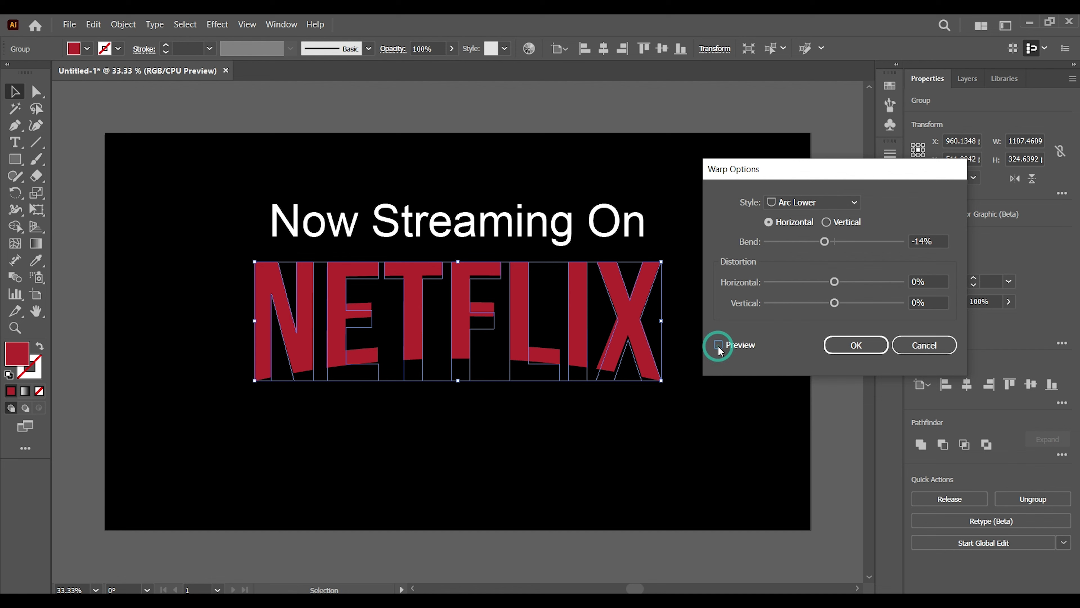
click(718, 346)
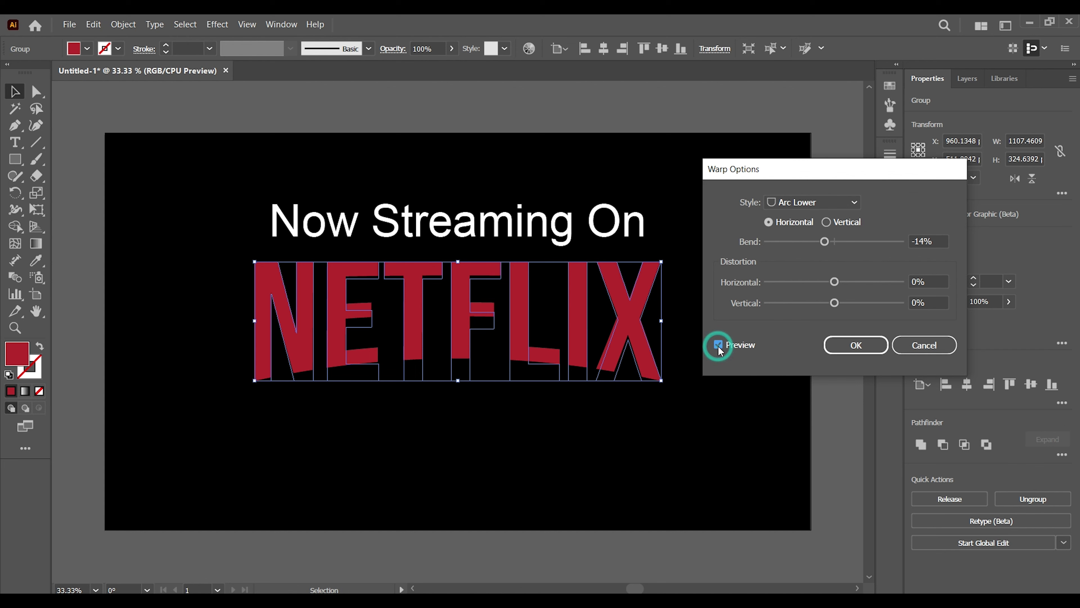
click(854, 347)
click(530, 487)
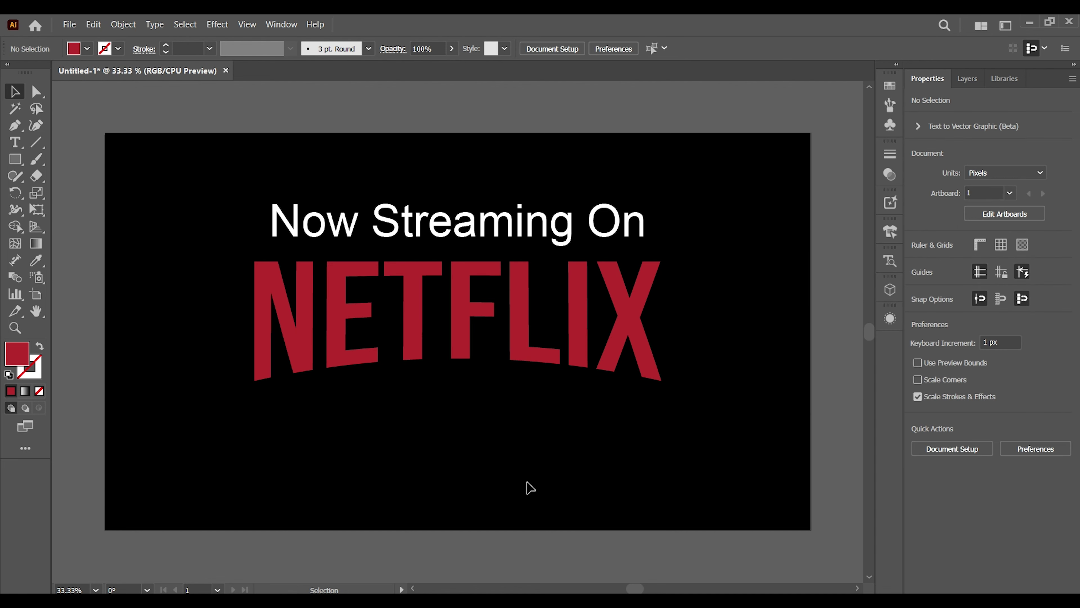
Step: Group the NETFLIX wordmark with the 'Now Streaming On' heading
click(412, 294)
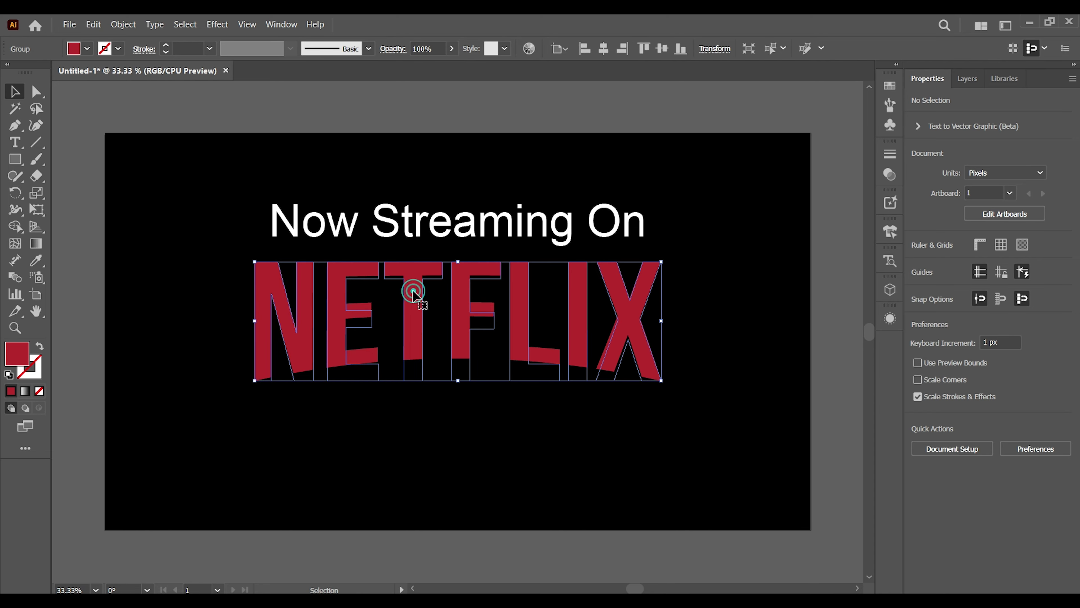
shift+click(427, 221)
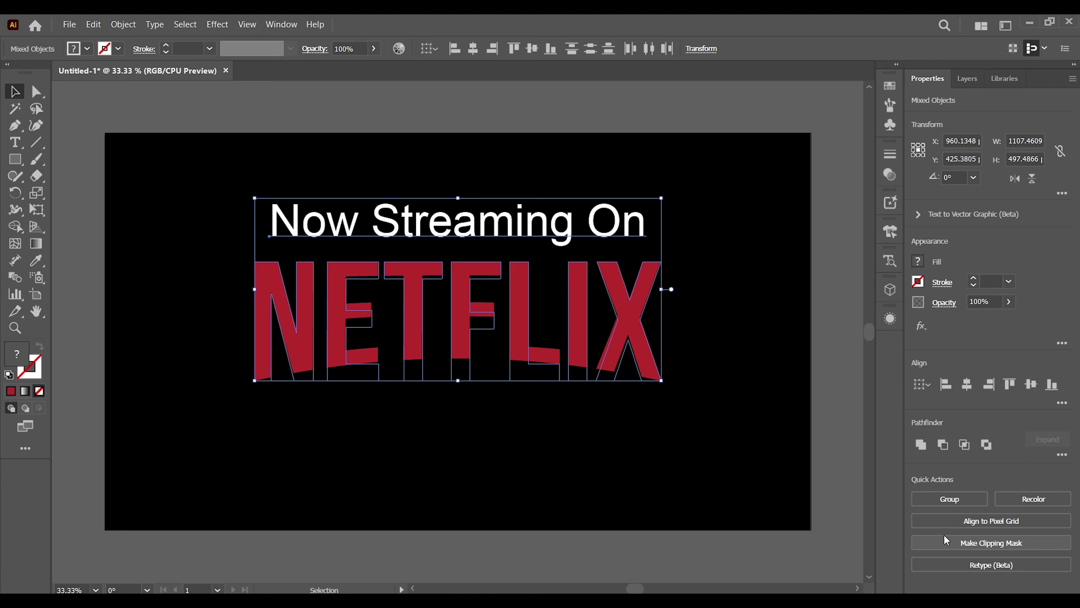
click(943, 500)
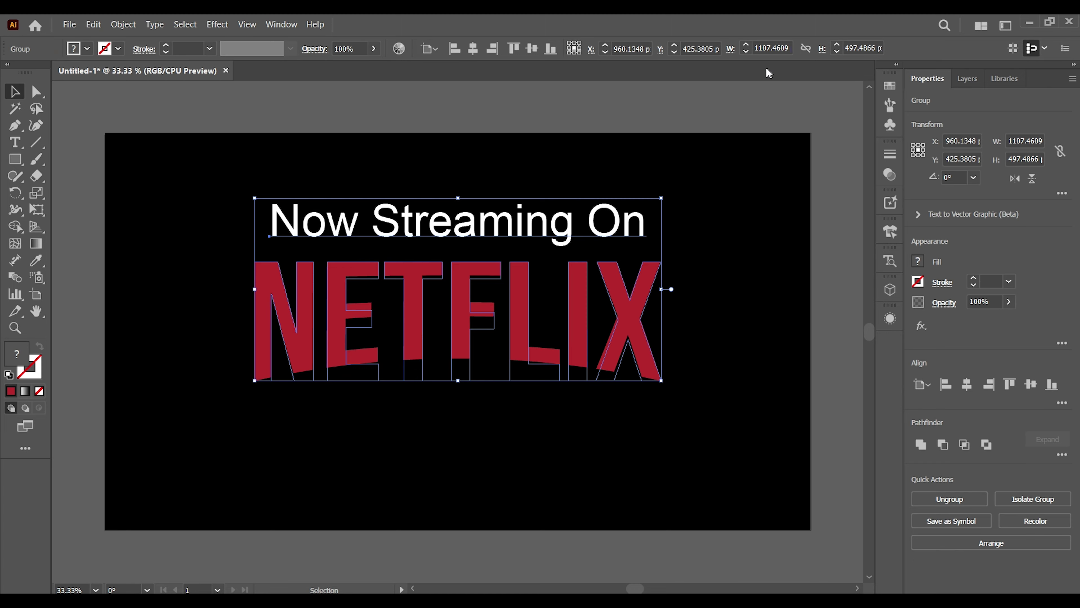
click(642, 100)
click(473, 308)
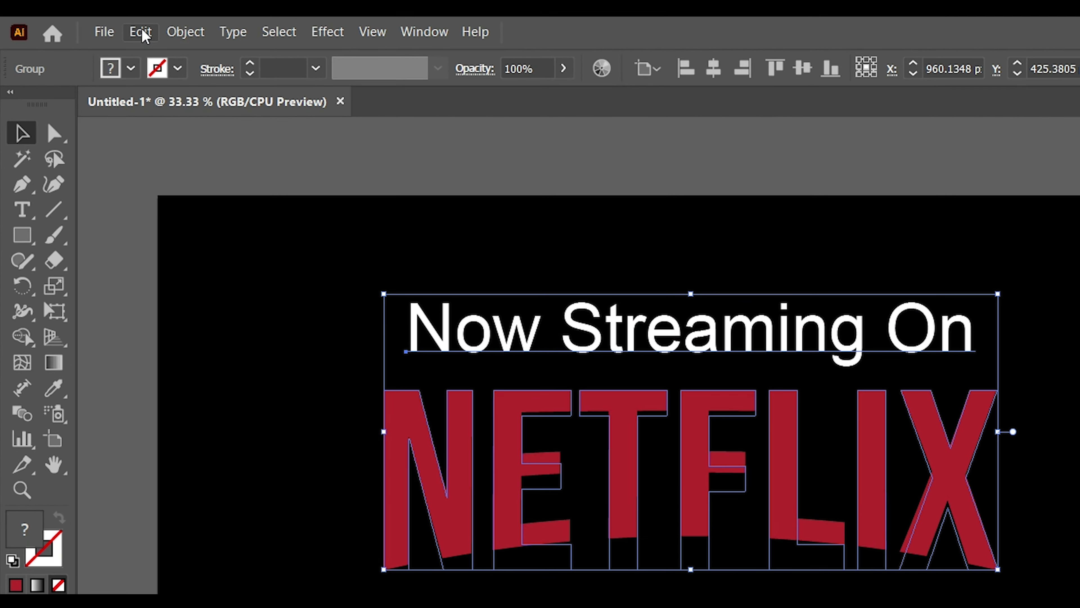
Step: Copy the title group and paste it in place on top of the original
click(93, 25)
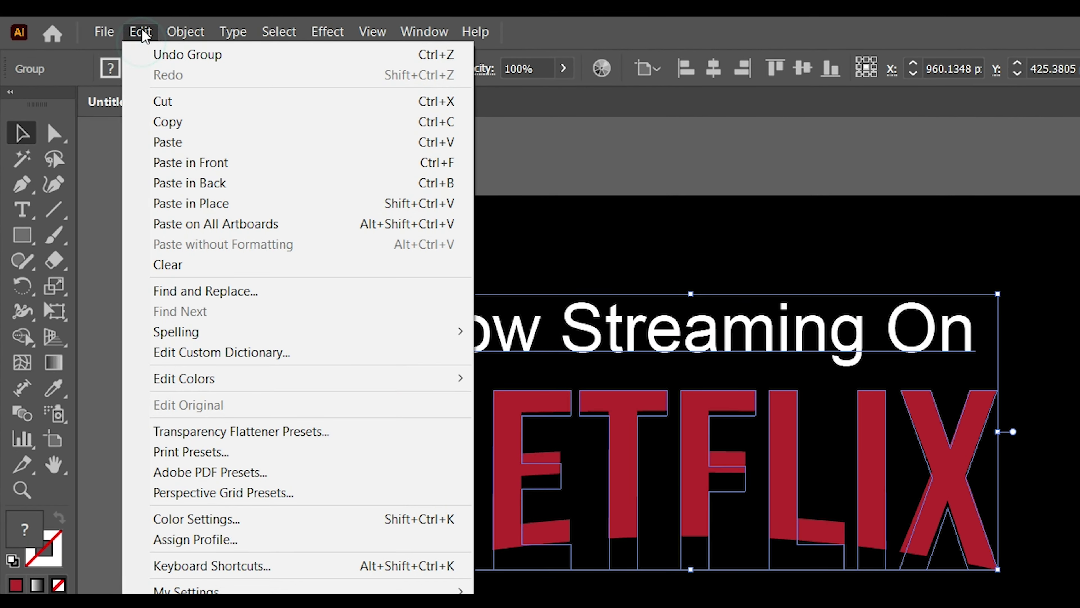
click(170, 122)
click(150, 36)
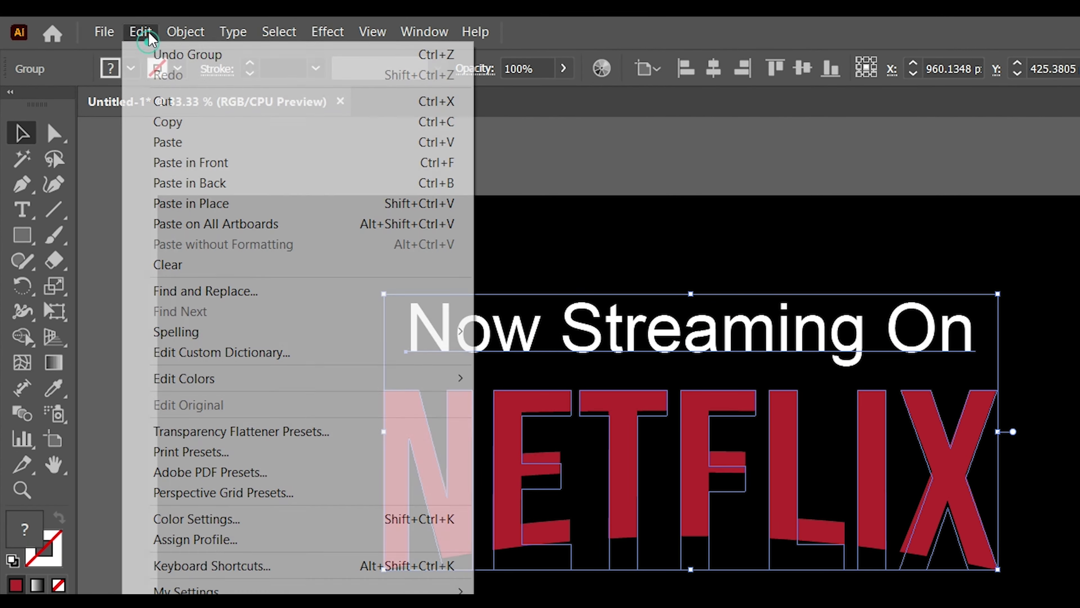
click(191, 203)
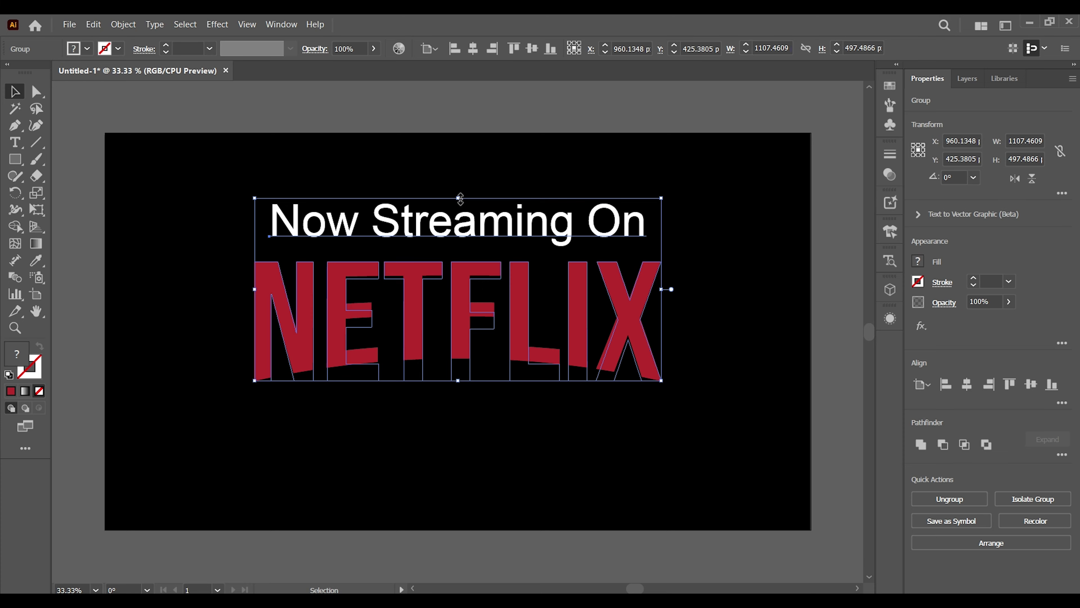
Step: Flip the pasted copy upside down below NETFLIX and set its blend mode to Screen
drag(458, 198, 458, 458)
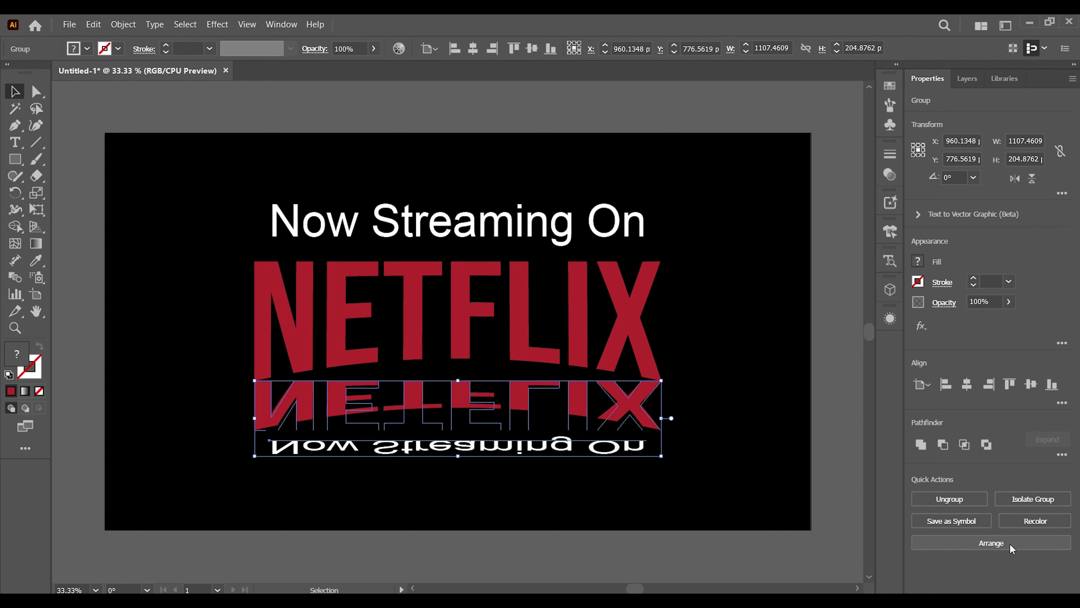
click(944, 302)
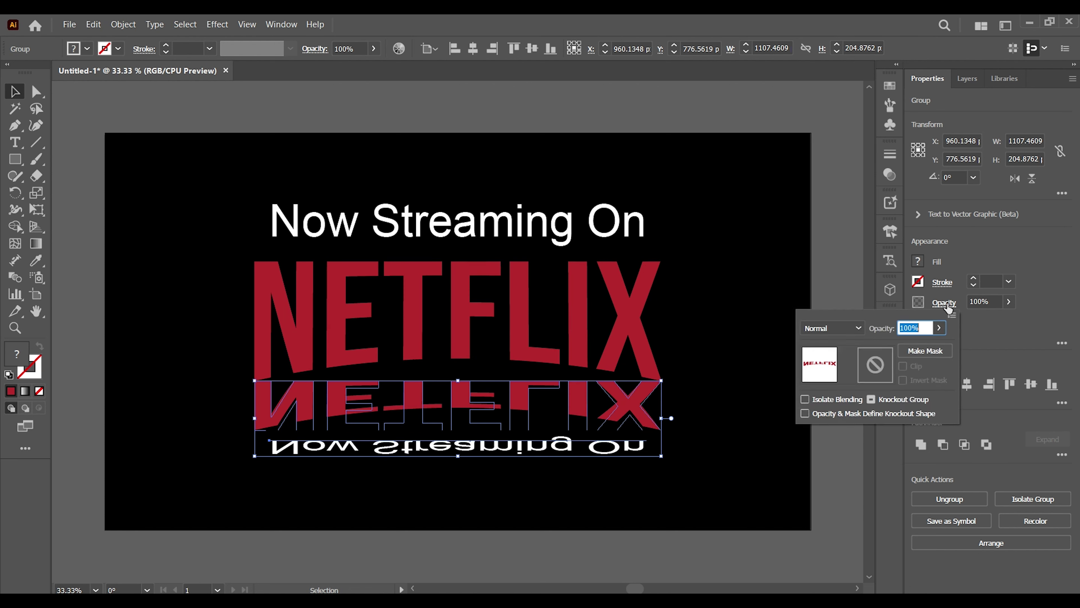
click(833, 327)
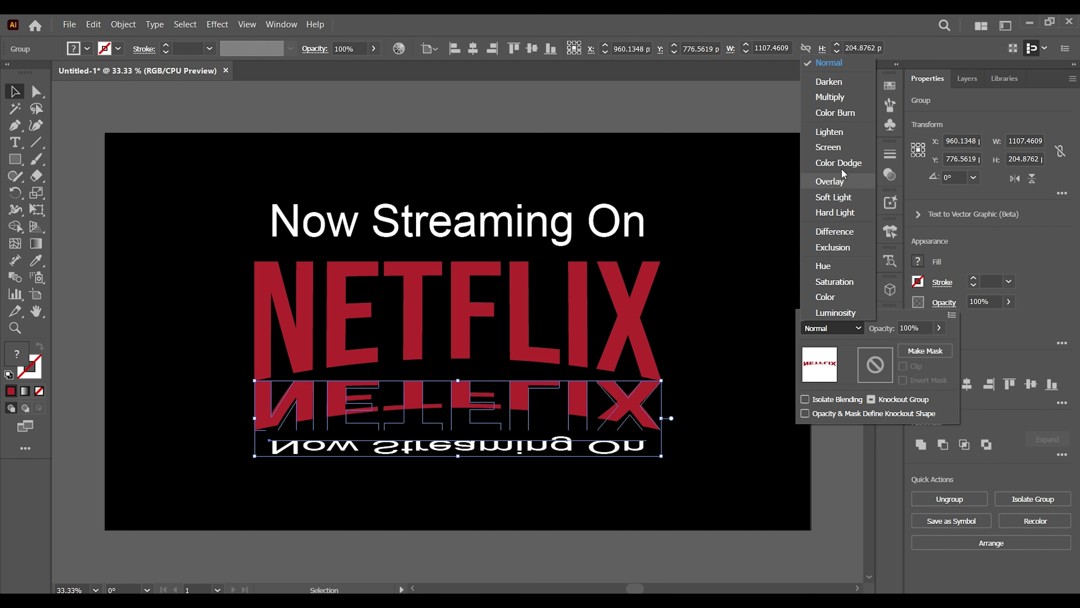
click(840, 147)
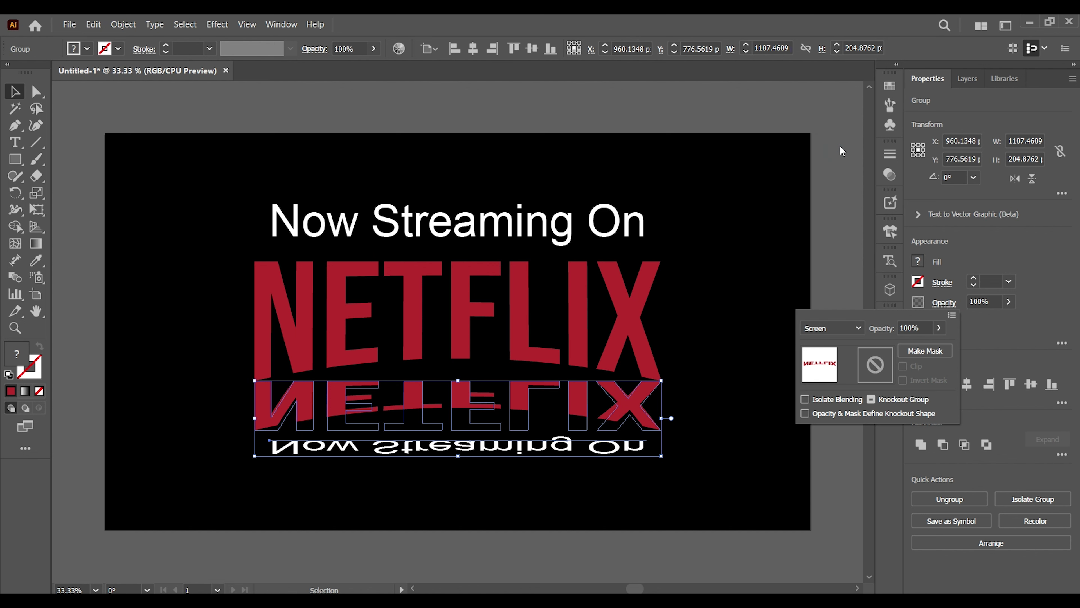
Step: Set the reflection's opacity to 20% to make it a faint fade
click(1009, 301)
drag(990, 321, 977, 324)
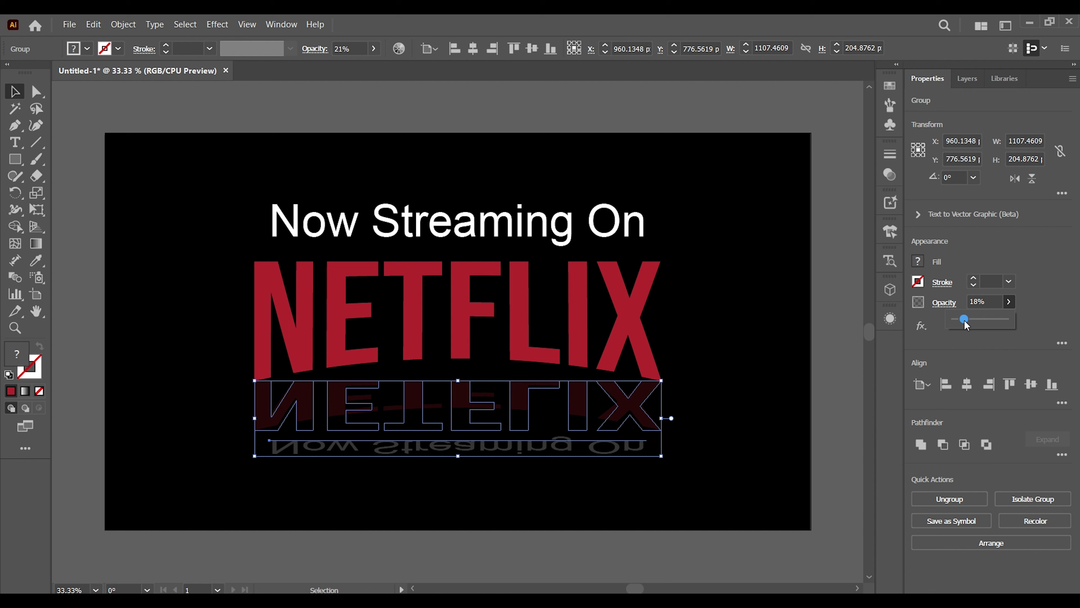
click(991, 301)
text(2)
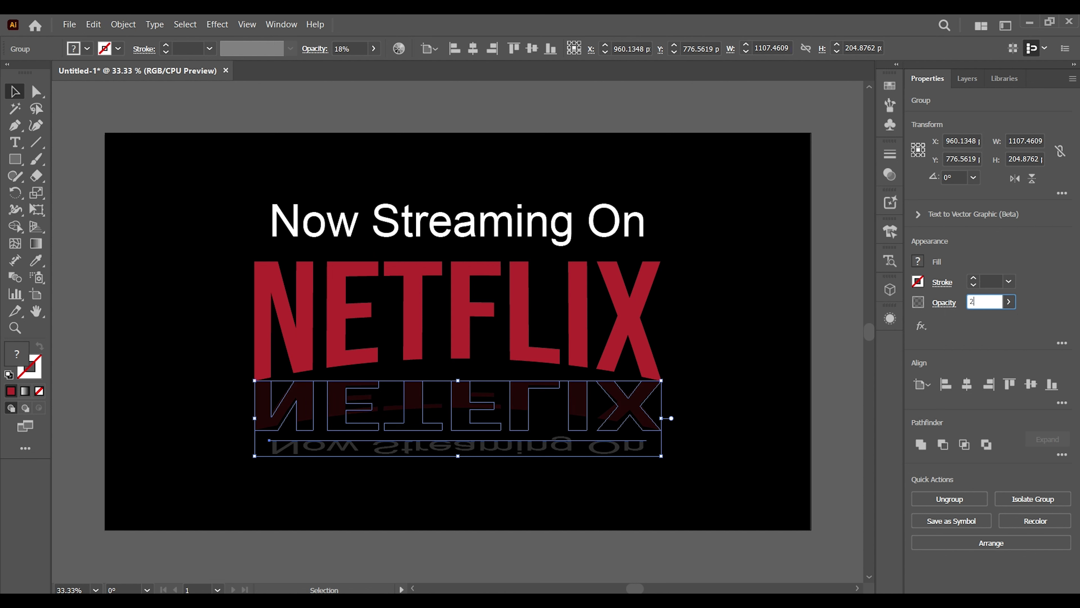
text(0)
key(Return)
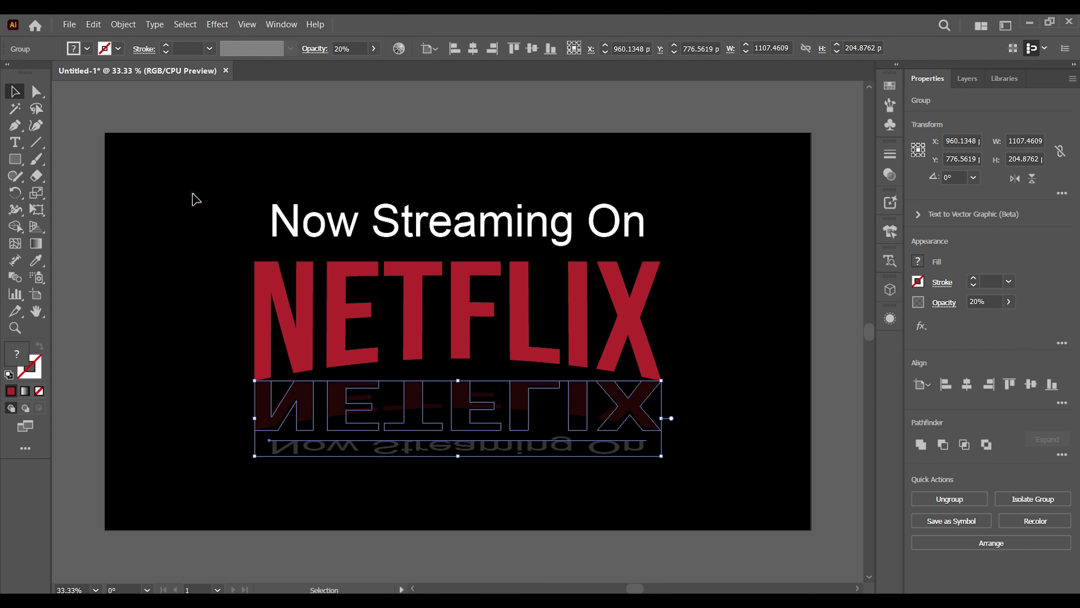
click(195, 199)
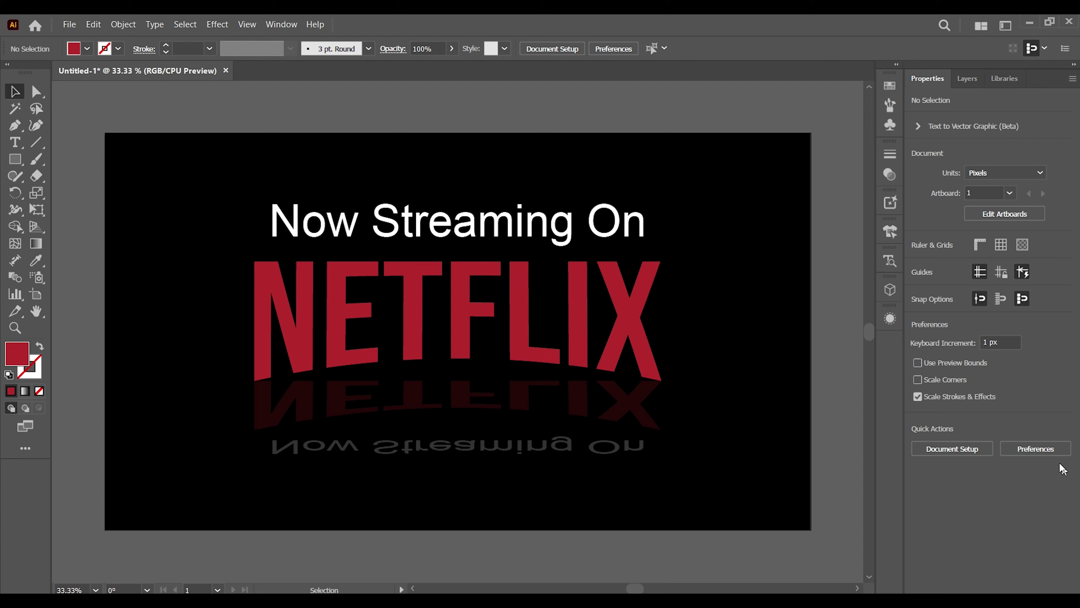